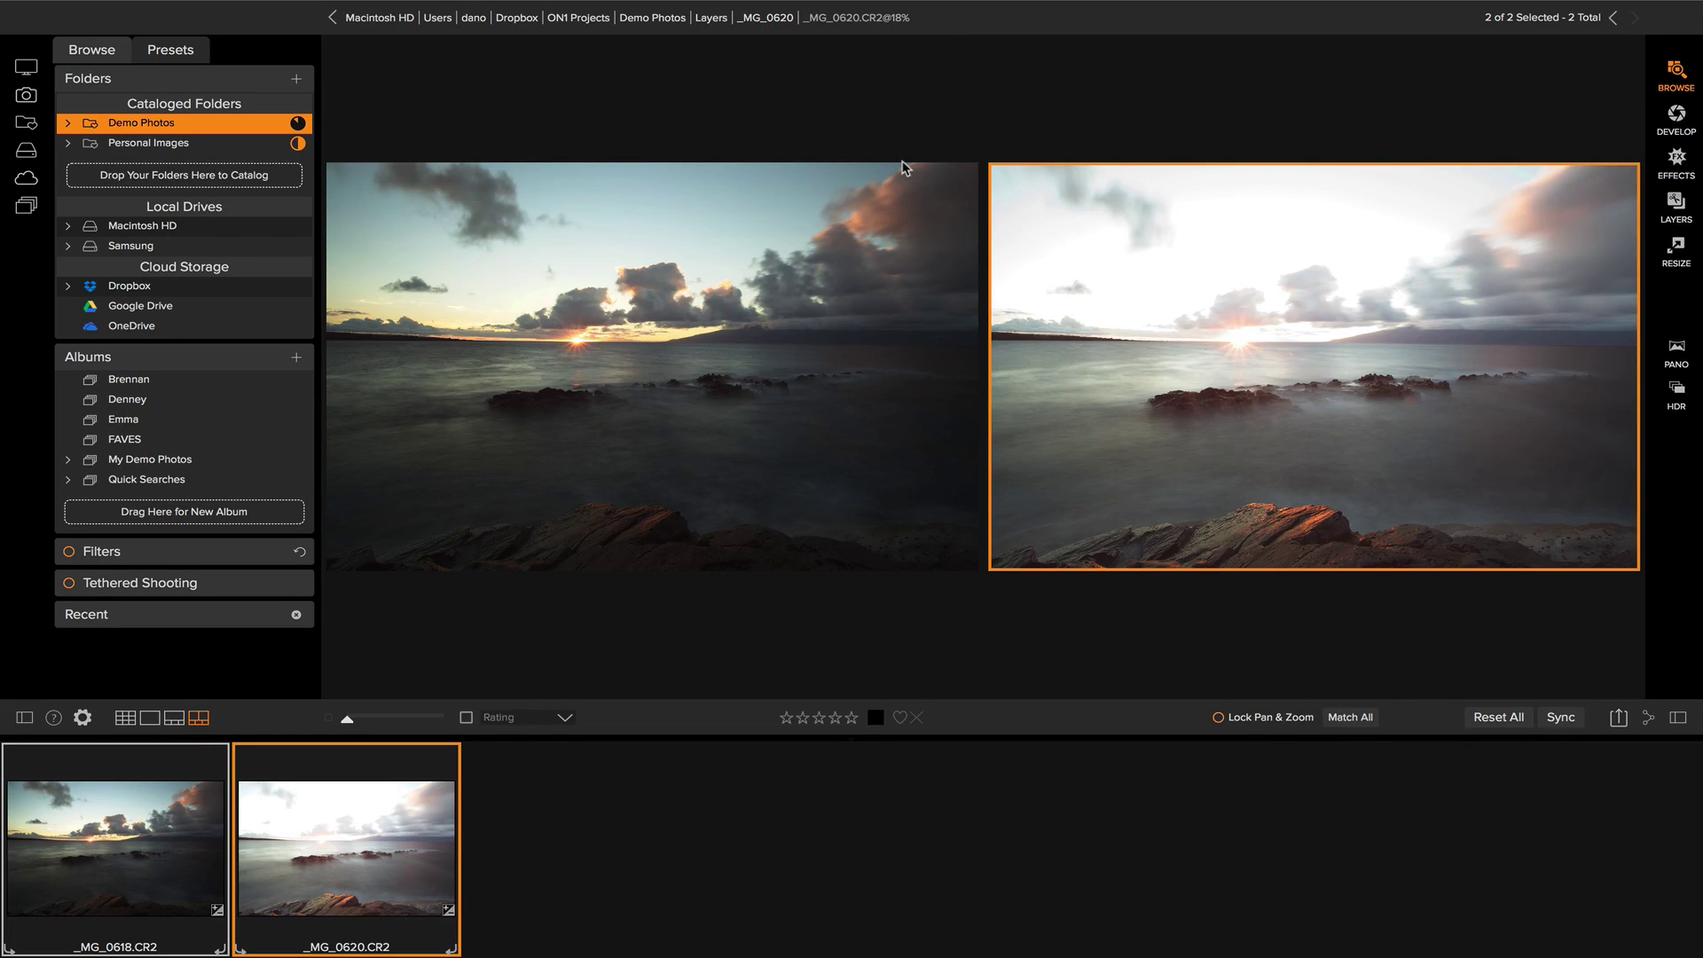
Add the bright exposure as layer Composite 1 above the dark Composite, check its visibility, then select it
left_click(881, 238)
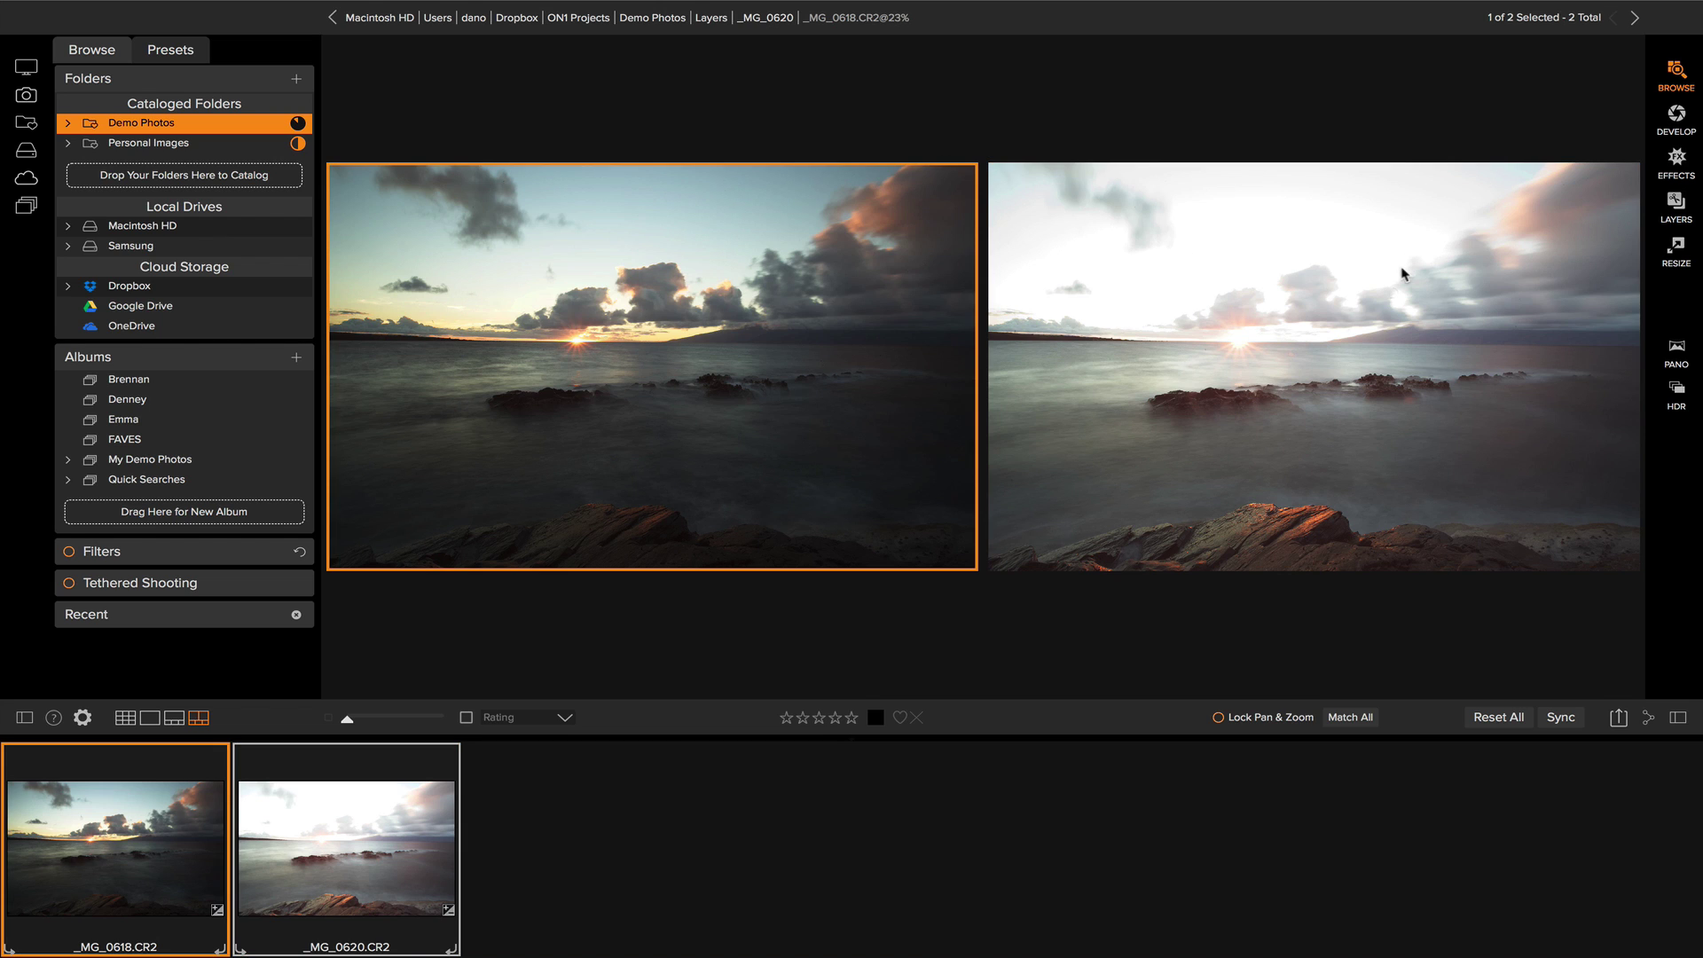
left_click(1677, 204)
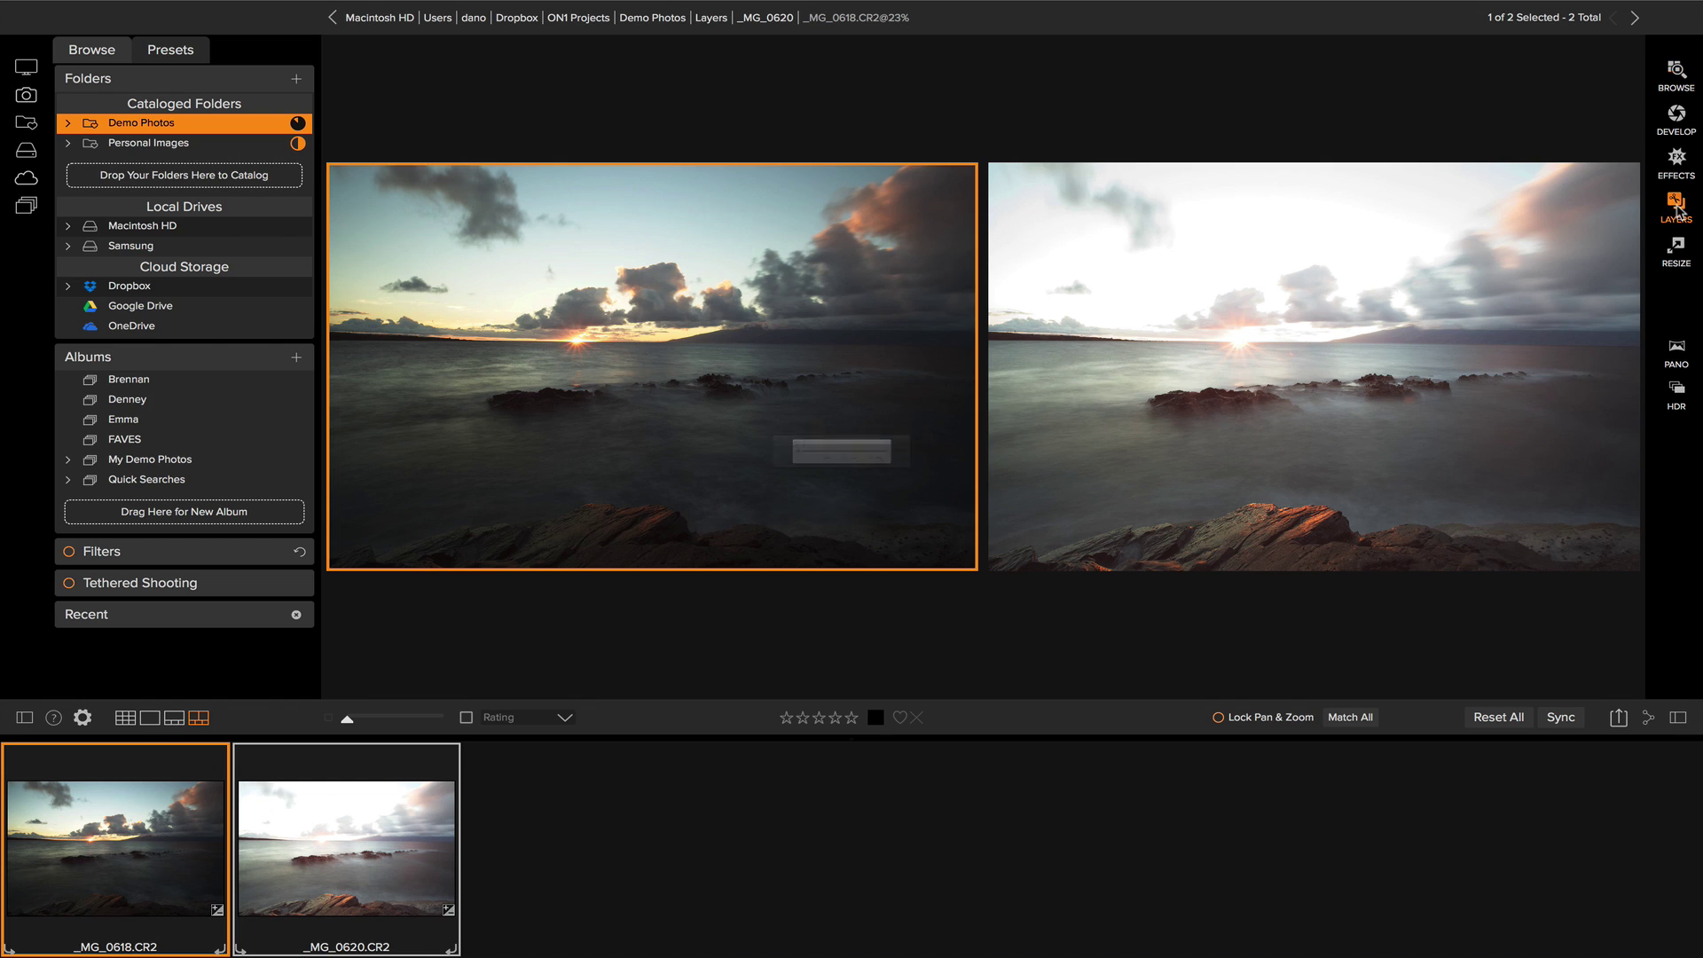
left_click(904, 483)
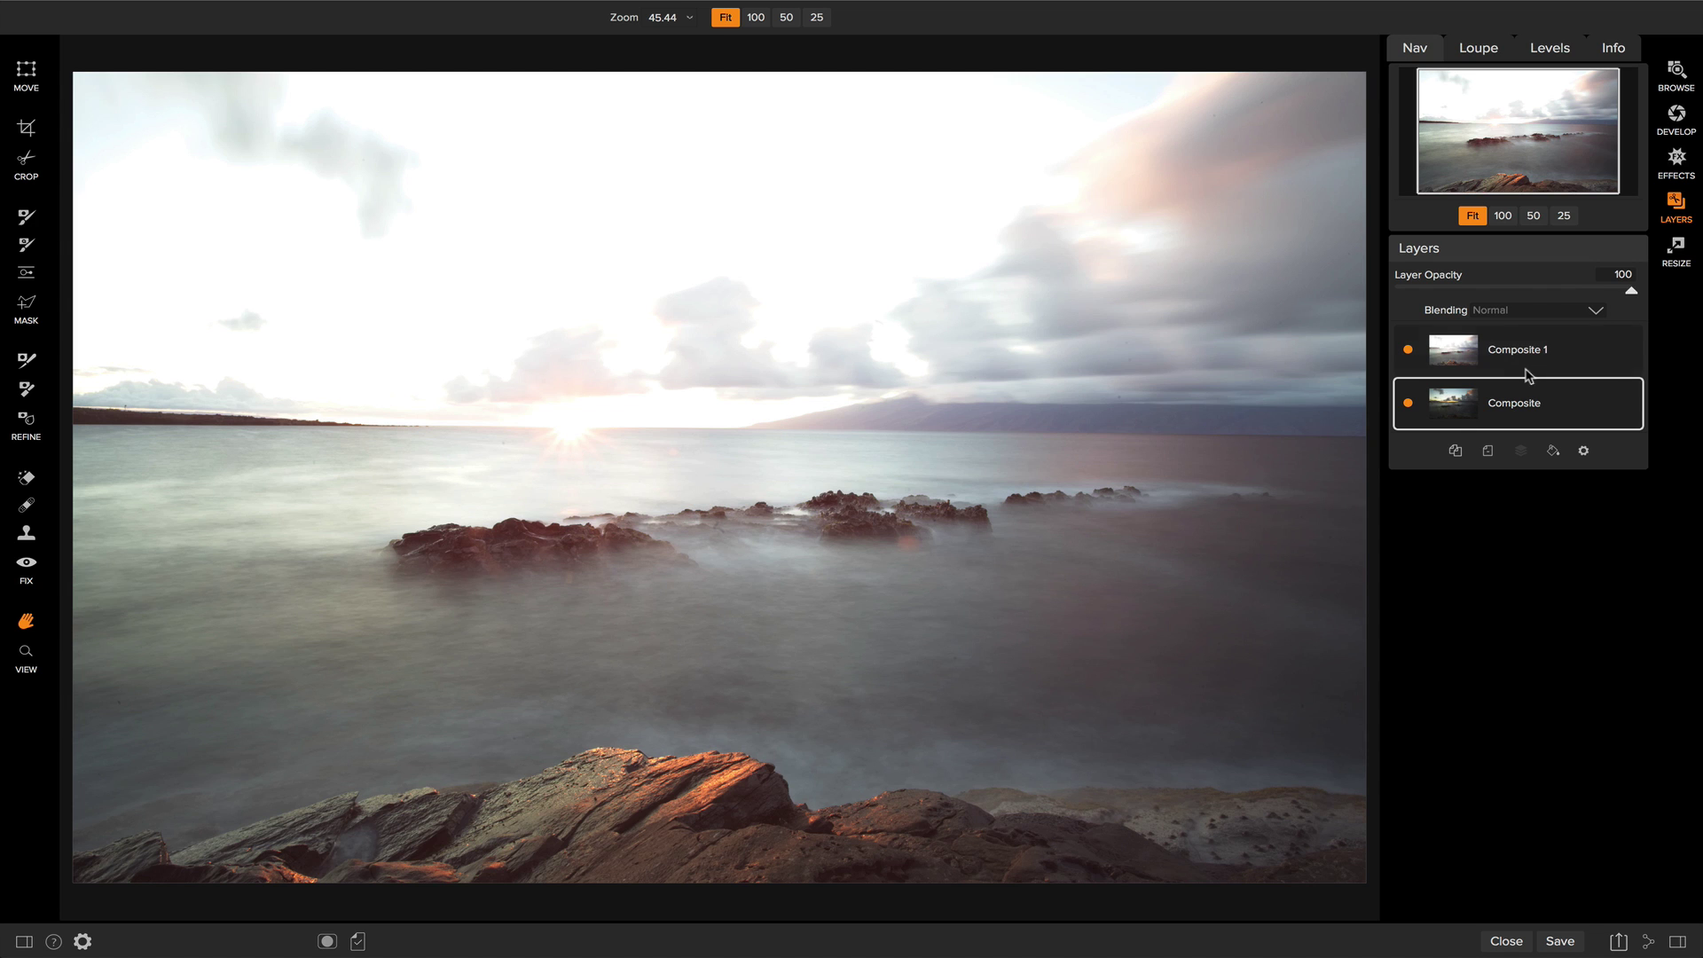
left_click(1409, 349)
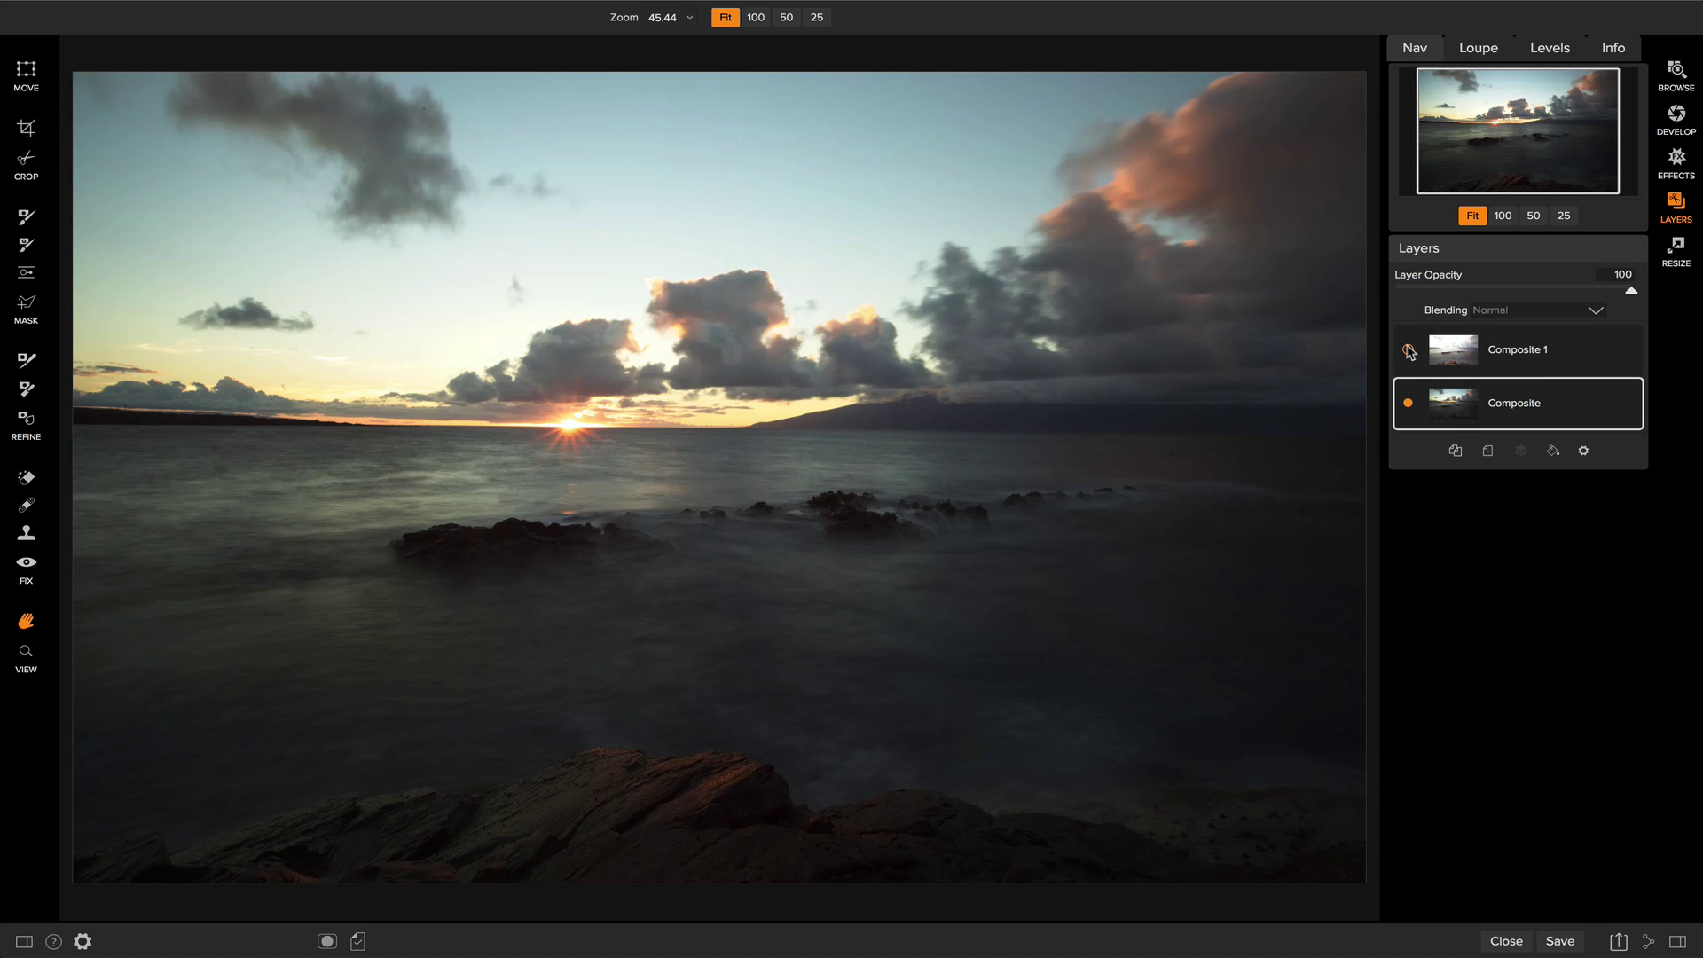
left_click(1410, 349)
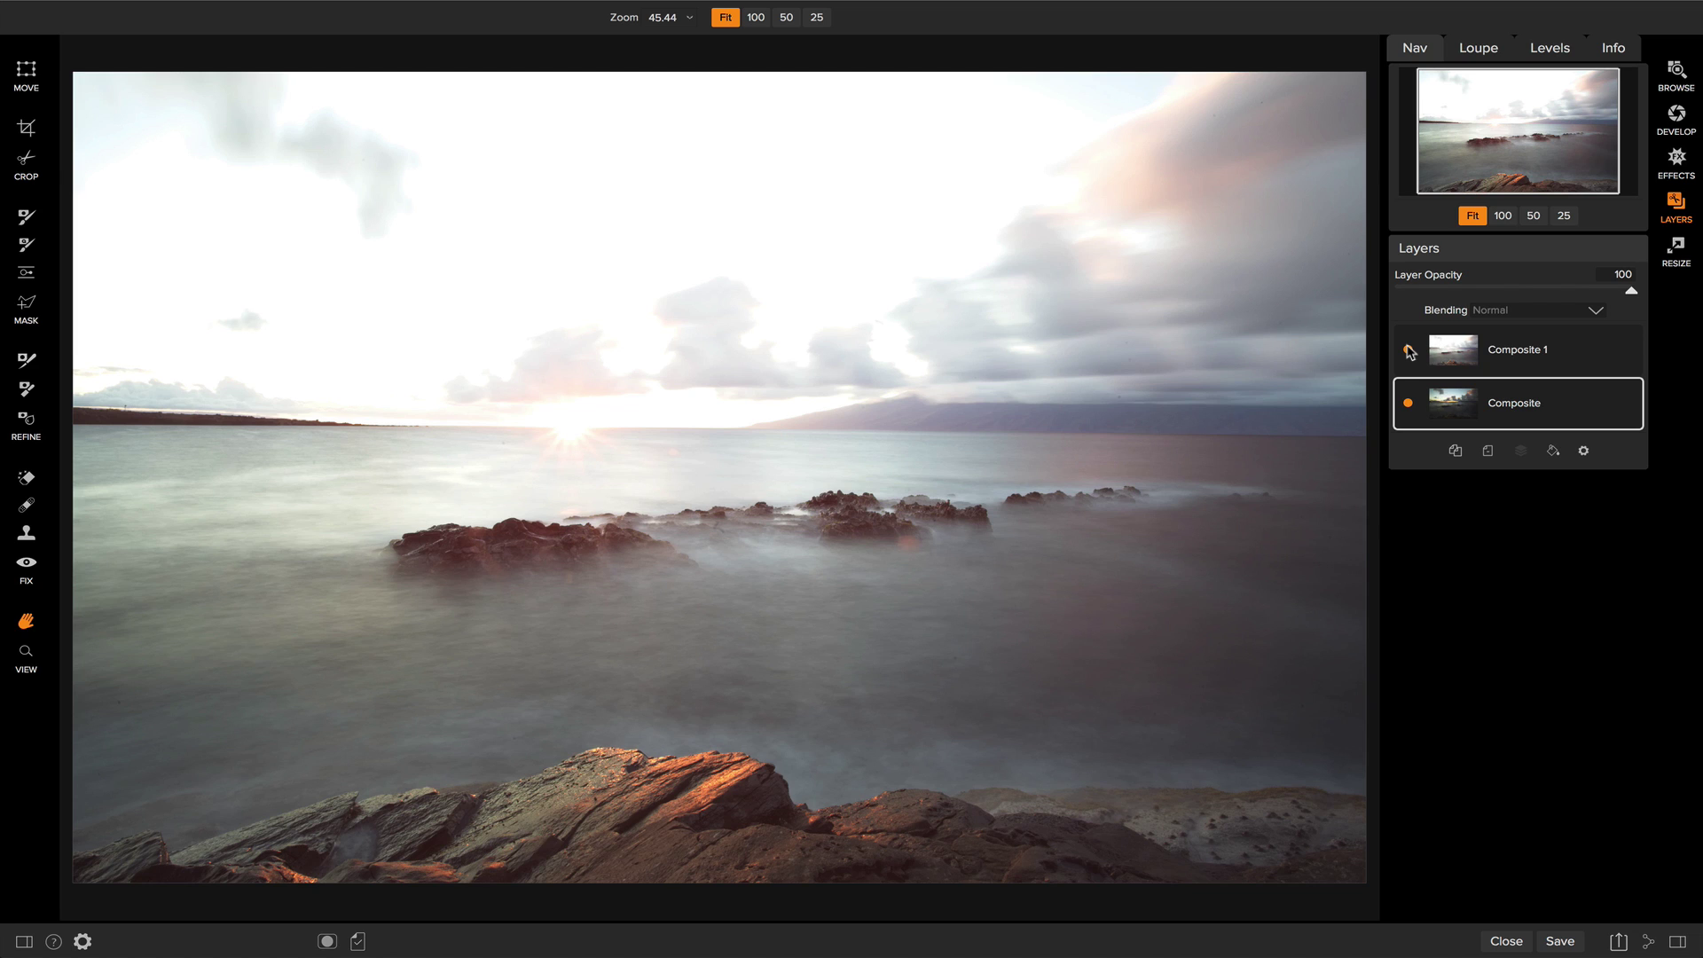
left_click(1533, 353)
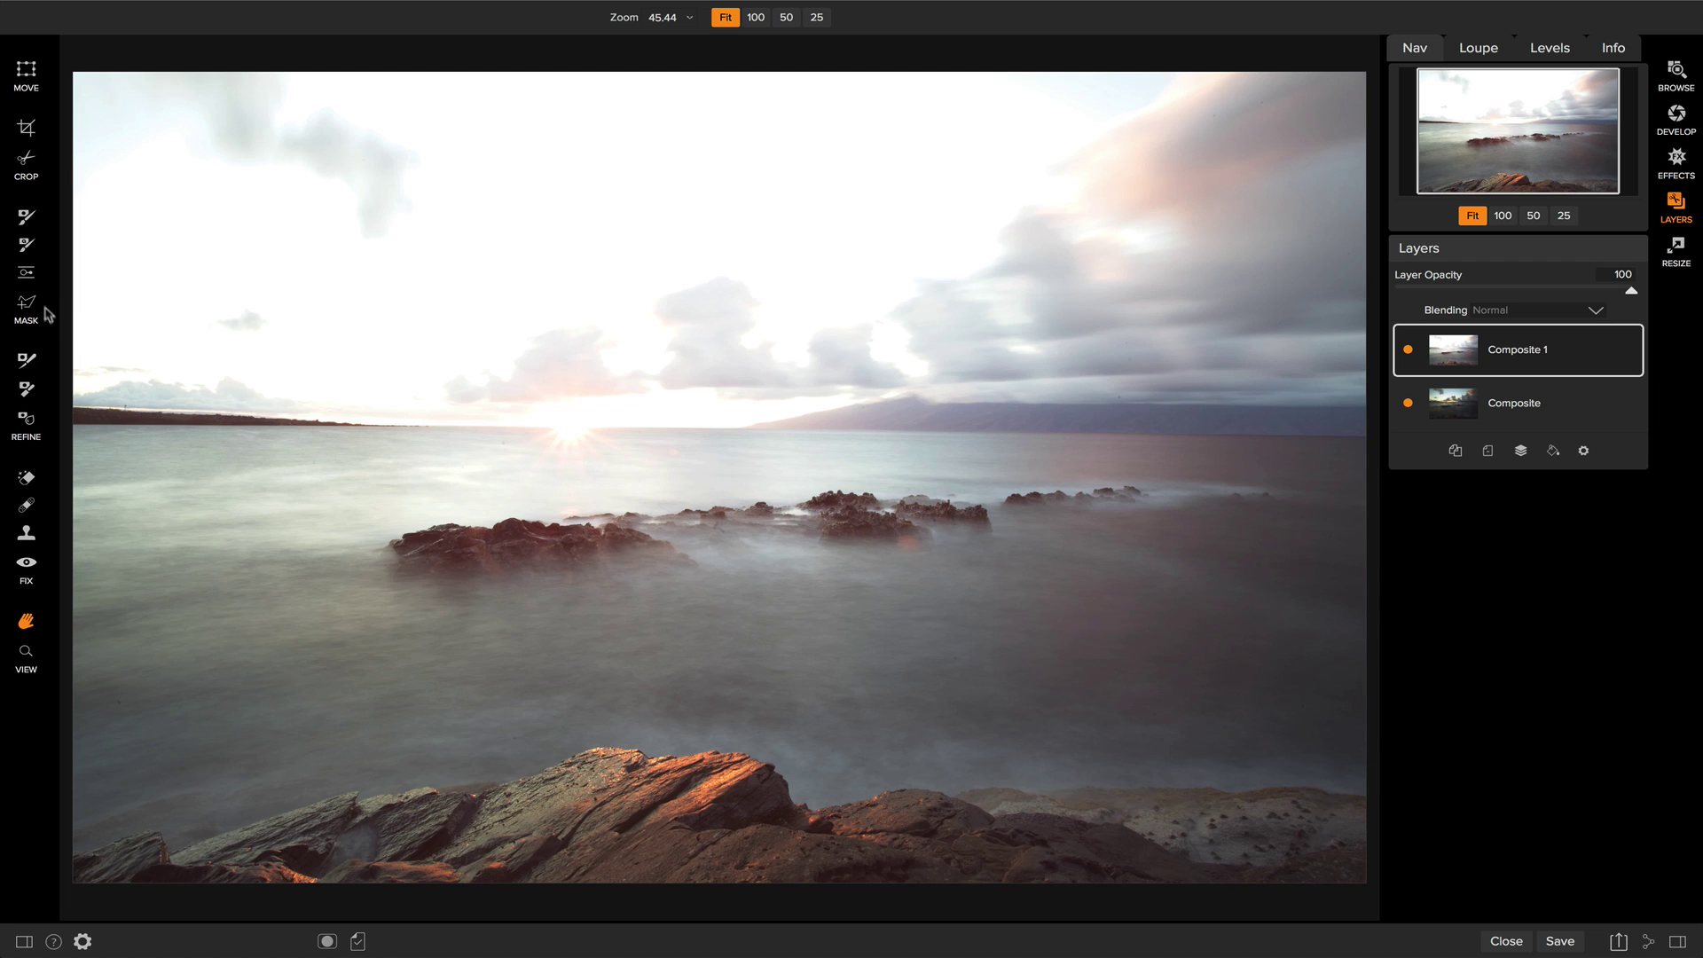
Add a Linear Top gradient mask to Composite 1 at the horizon, shift its centre and tighten the feather
left_click(27, 272)
left_click(644, 435)
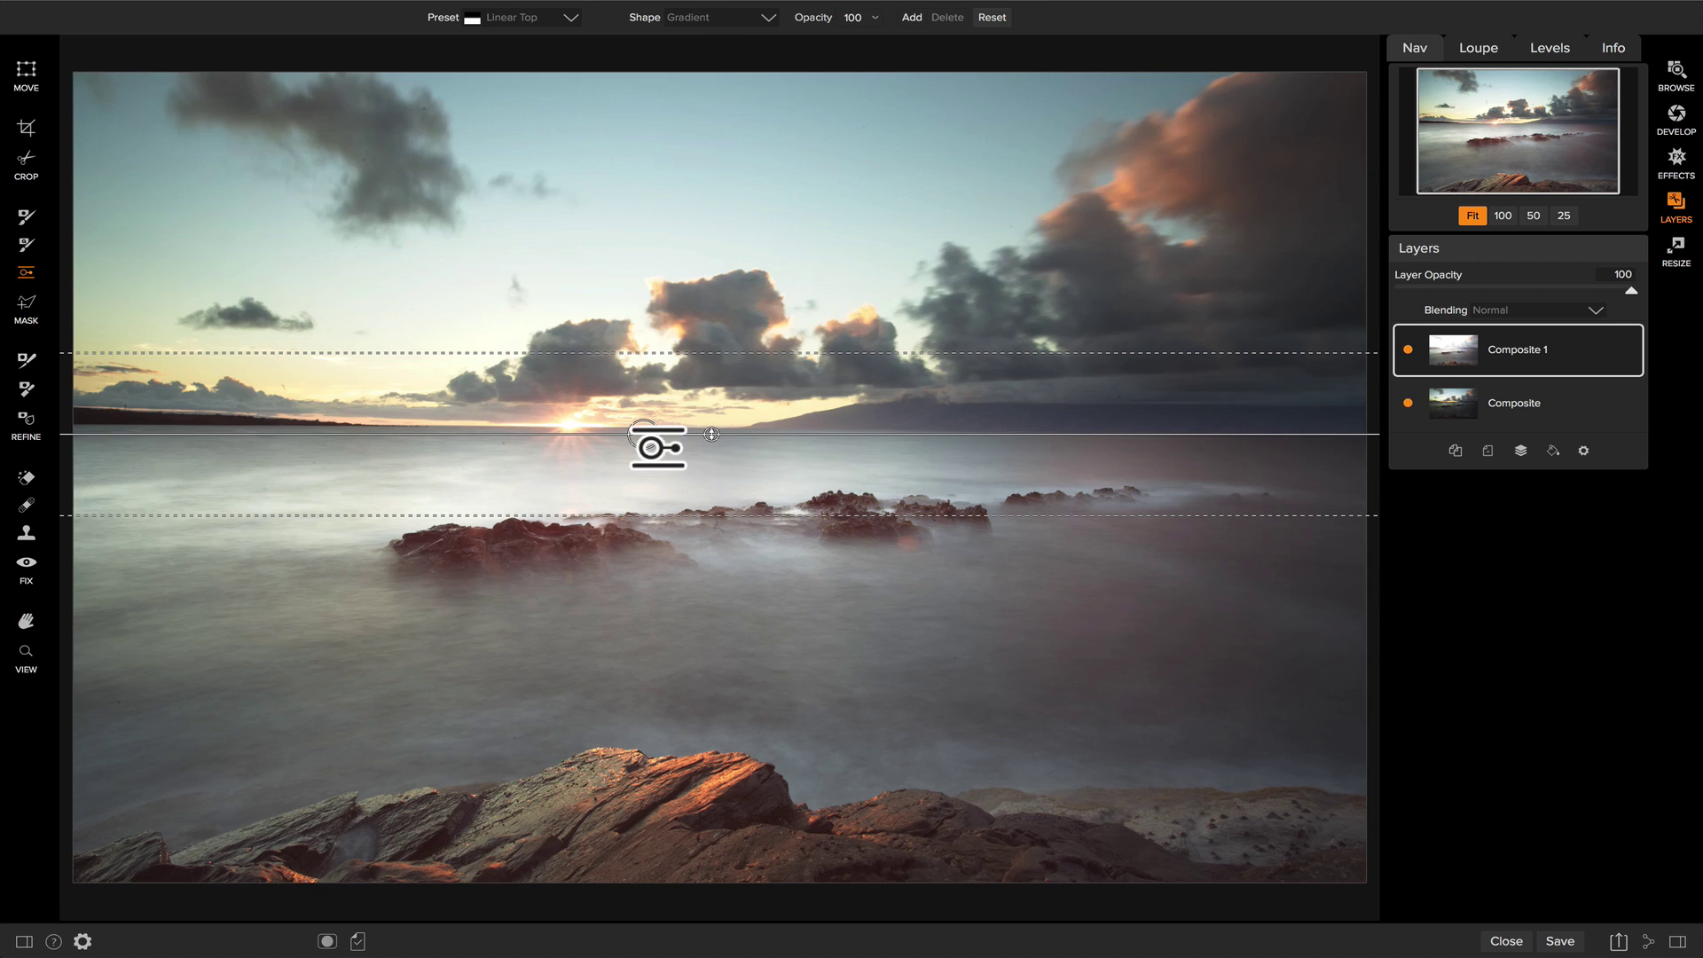
left_click_drag(645, 435, 683, 436)
left_click_drag(768, 353, 770, 383)
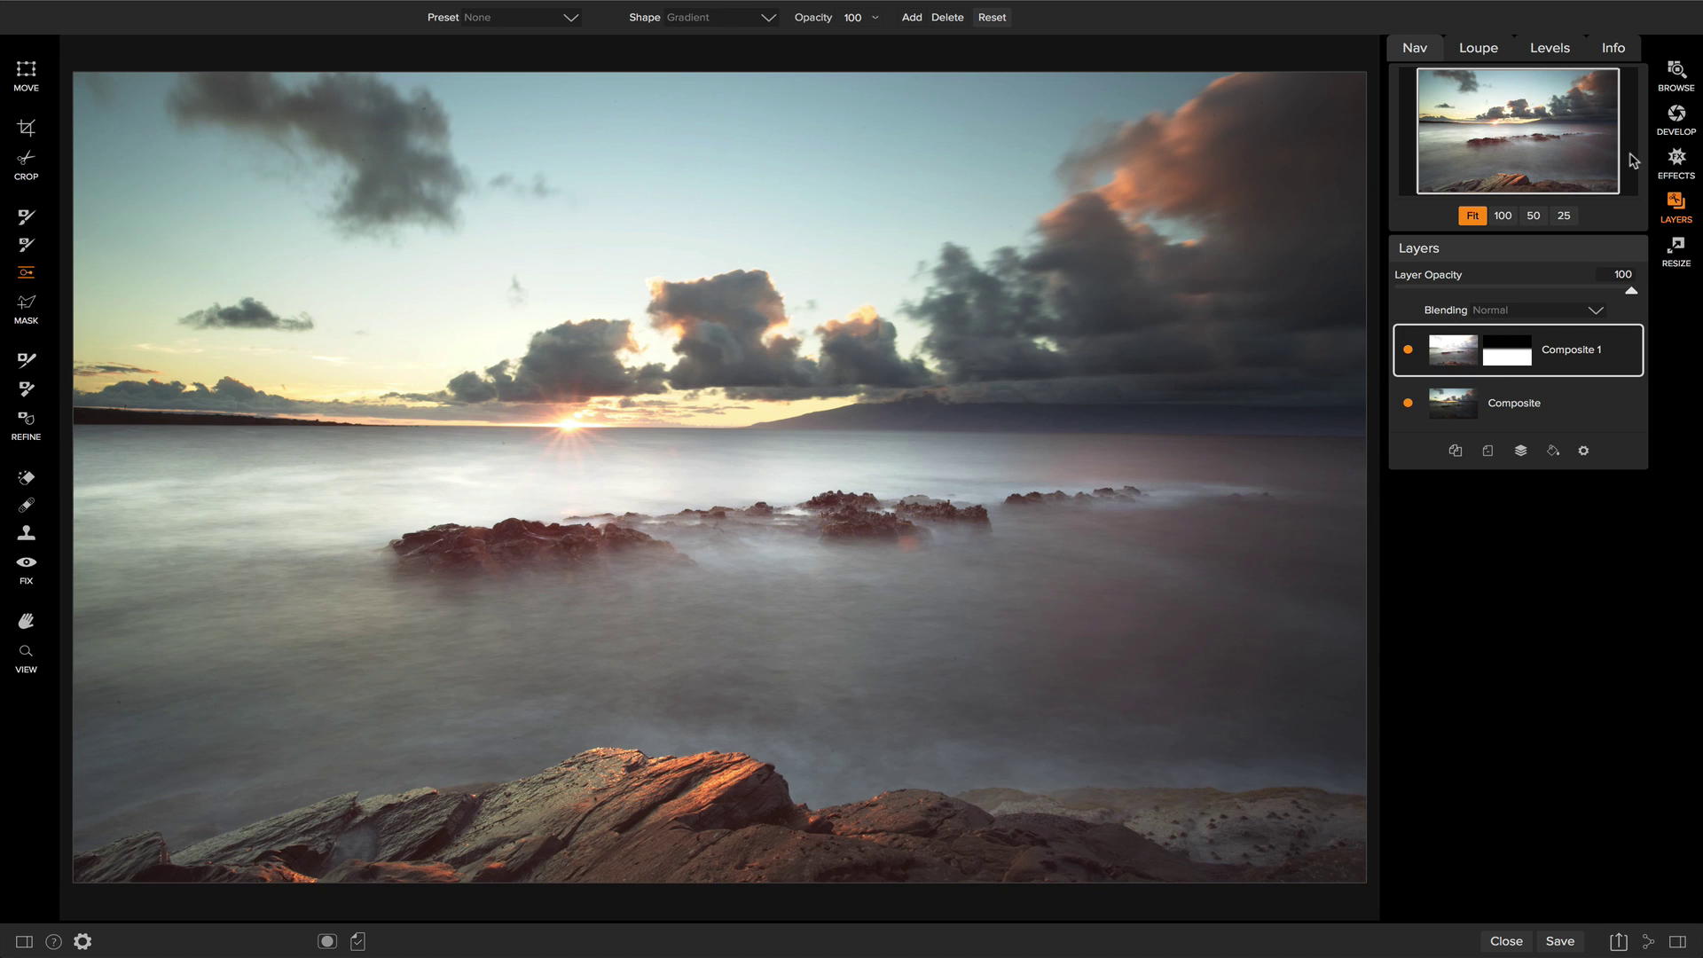
In Develop, warm the dark exposure and lift its Shadows to 16, then apply and return to Layers
left_click(1677, 116)
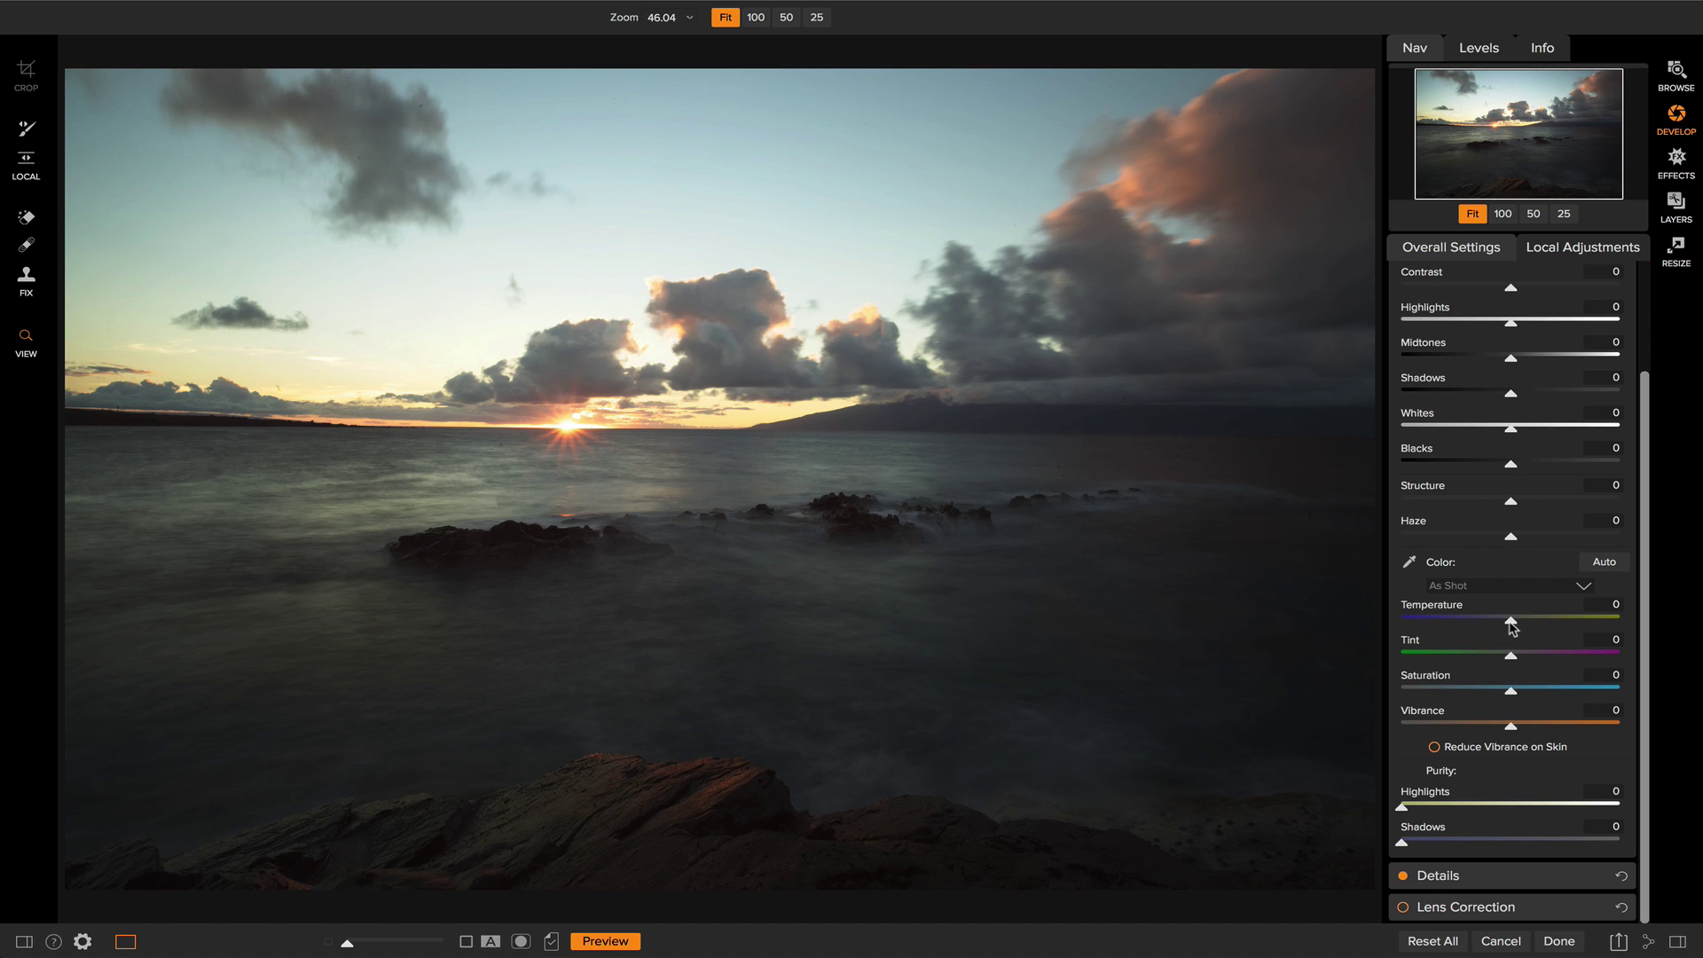
left_click_drag(1512, 628, 1529, 690)
left_click_drag(1512, 393, 1532, 397)
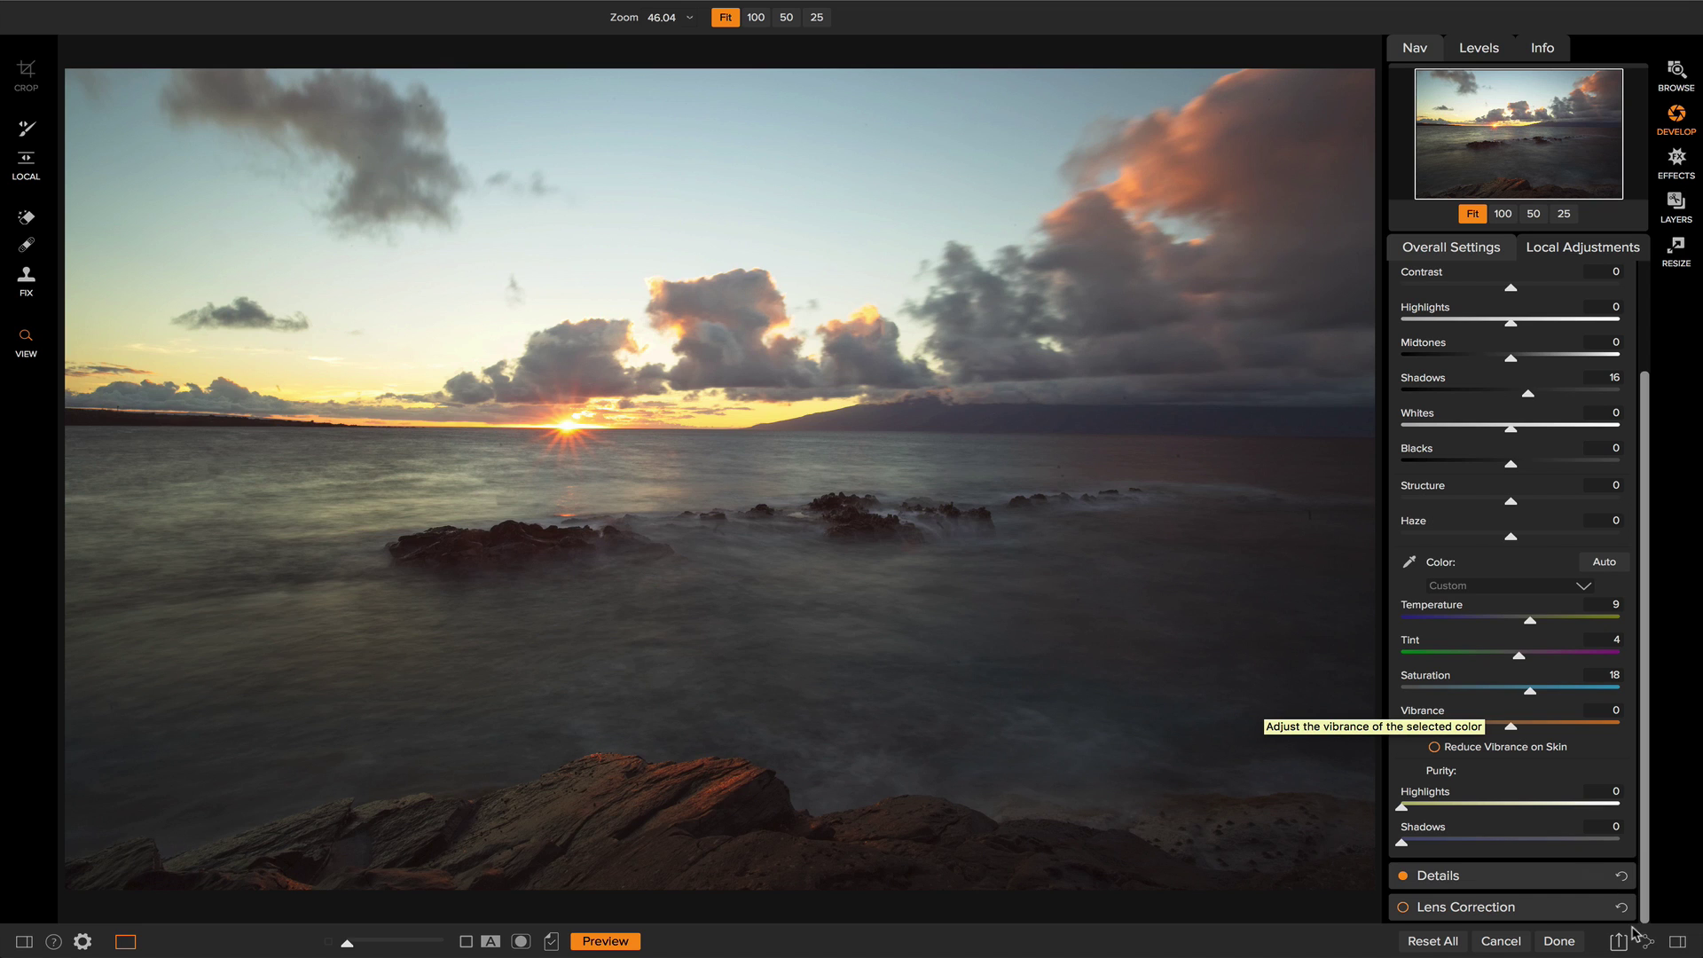
left_click(1557, 942)
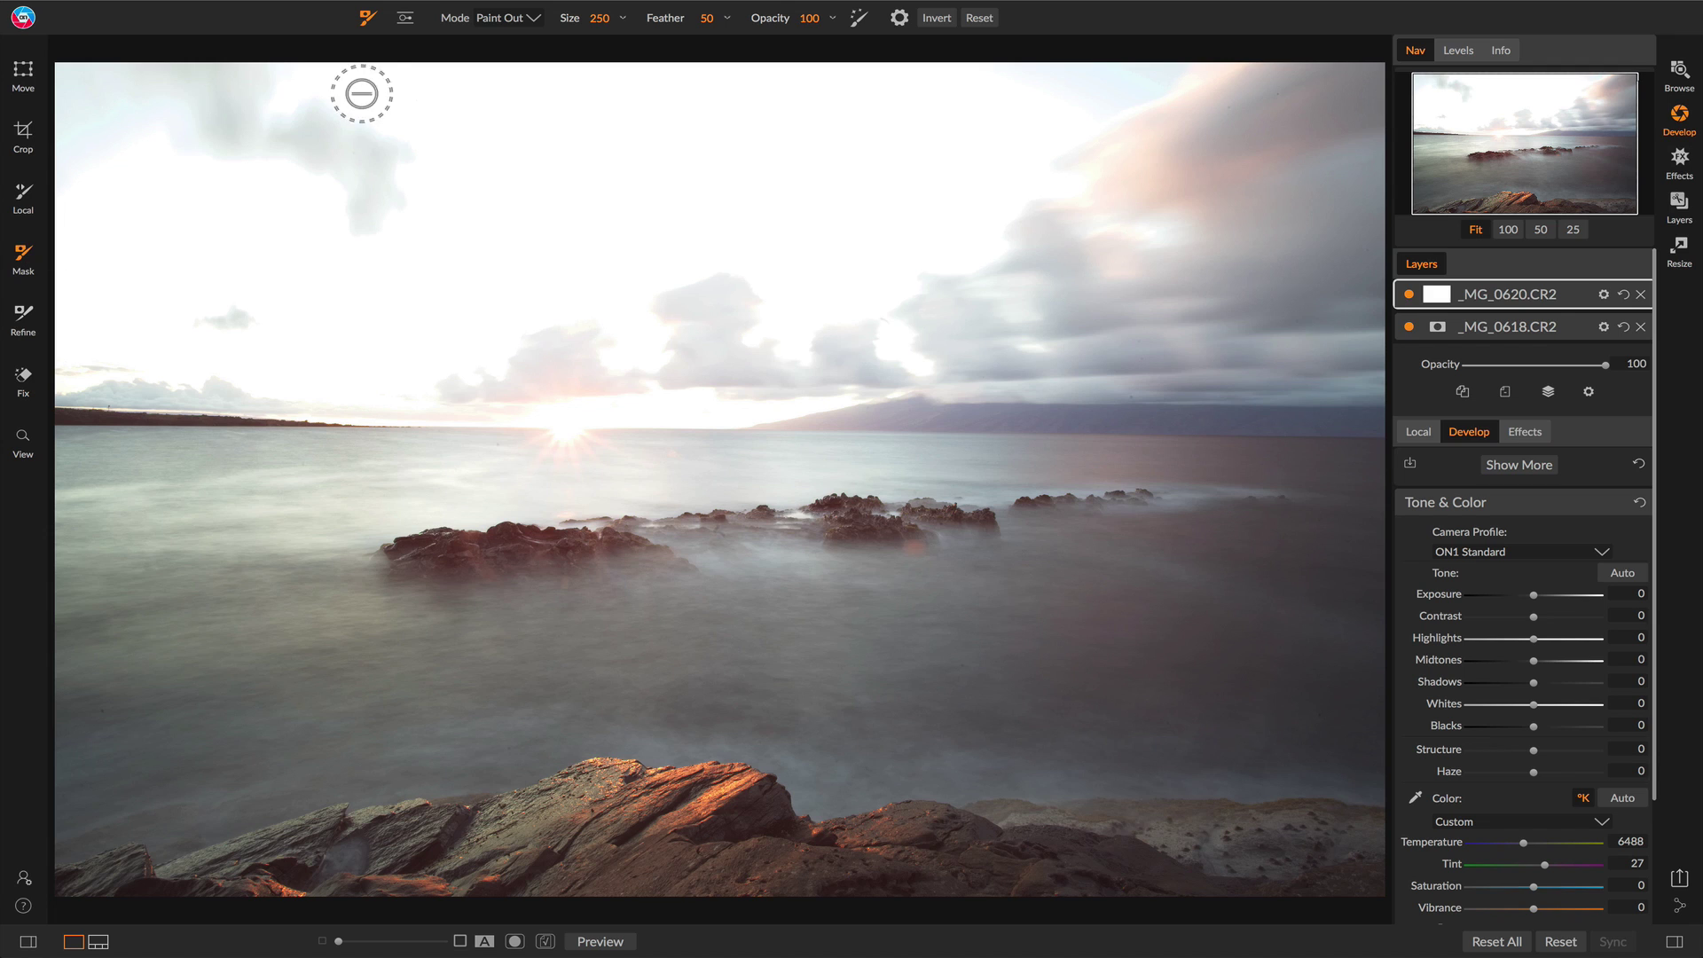
Place a Linear Top gradient mask on _MG_0620.CR2 at the horizon, nudge it down and narrow its feather
left_click(410, 19)
left_click(723, 430)
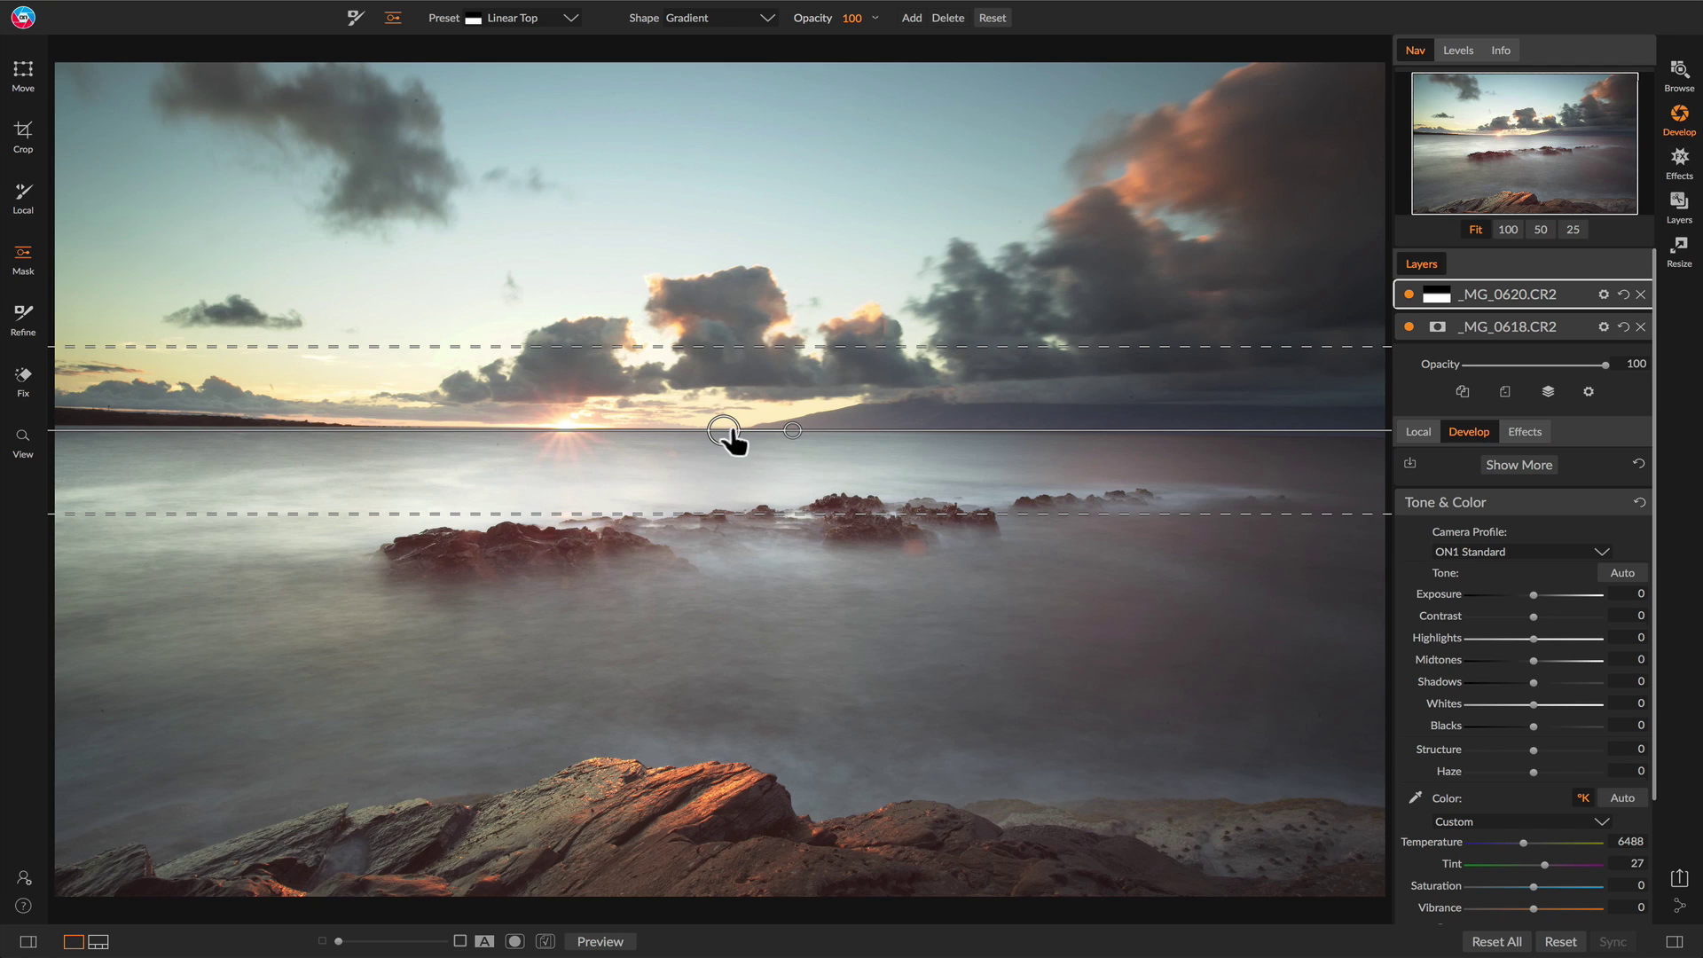
left_click_drag(727, 434, 729, 437)
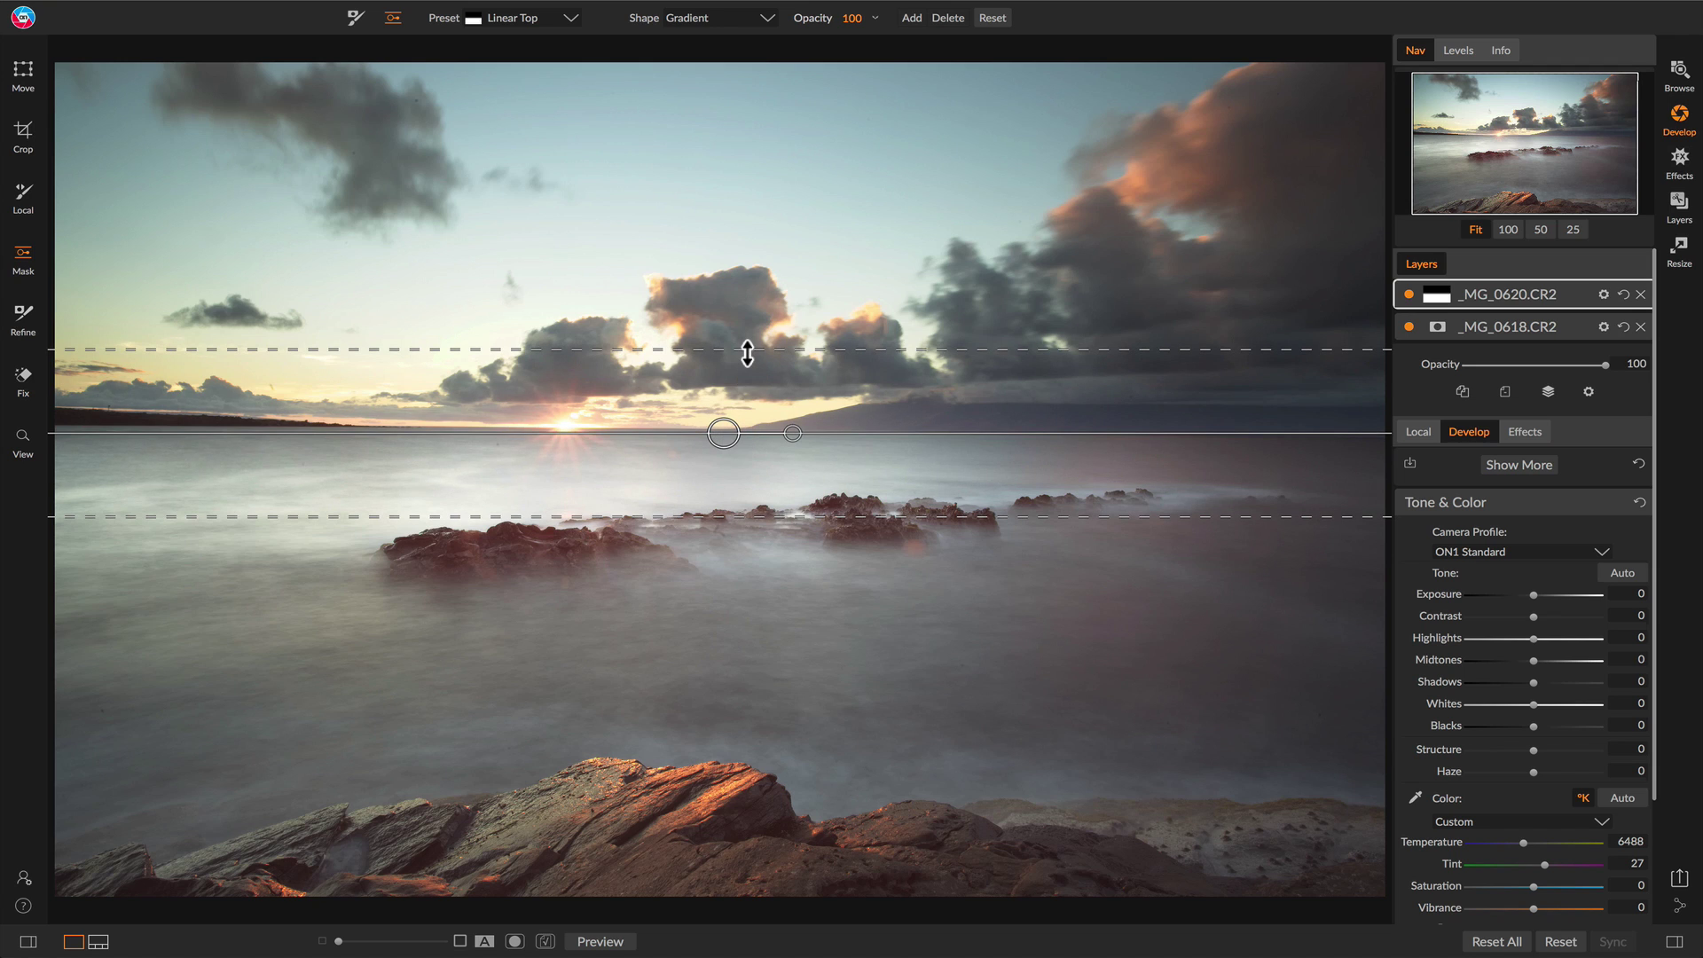
left_click_drag(745, 350, 748, 374)
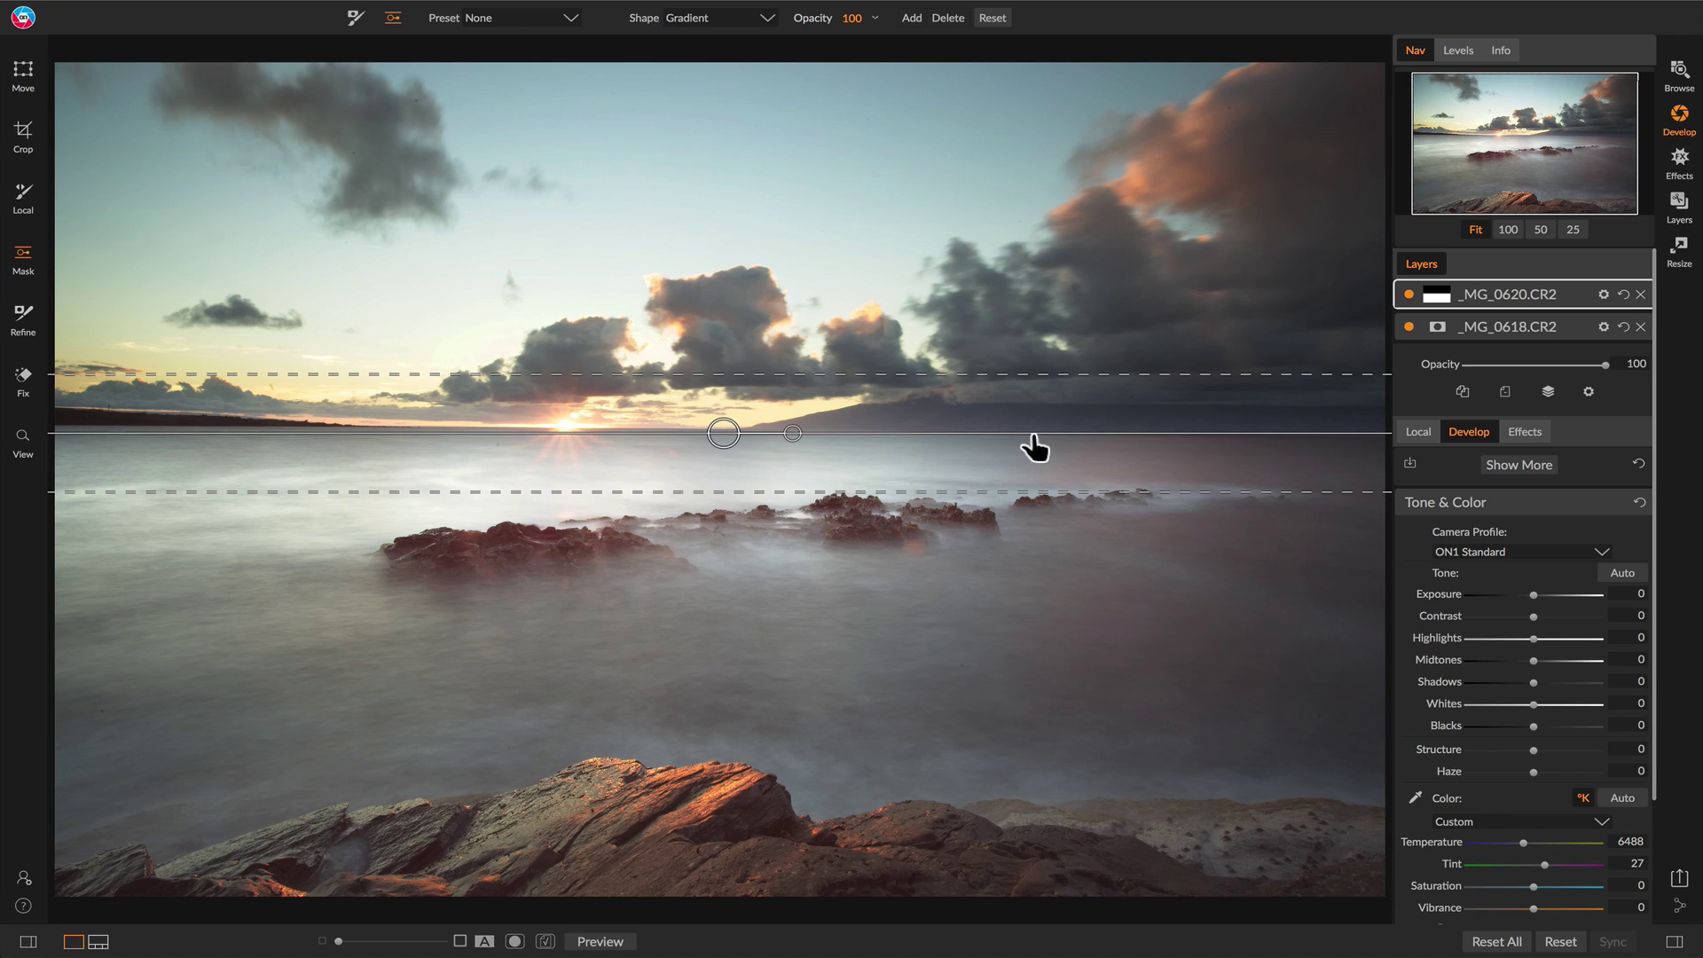
Rename layer _MG_0618.CR2 to 'sky', then lift its Shadows to 22 and warm its Temperature to about 8138
left_click(1516, 330)
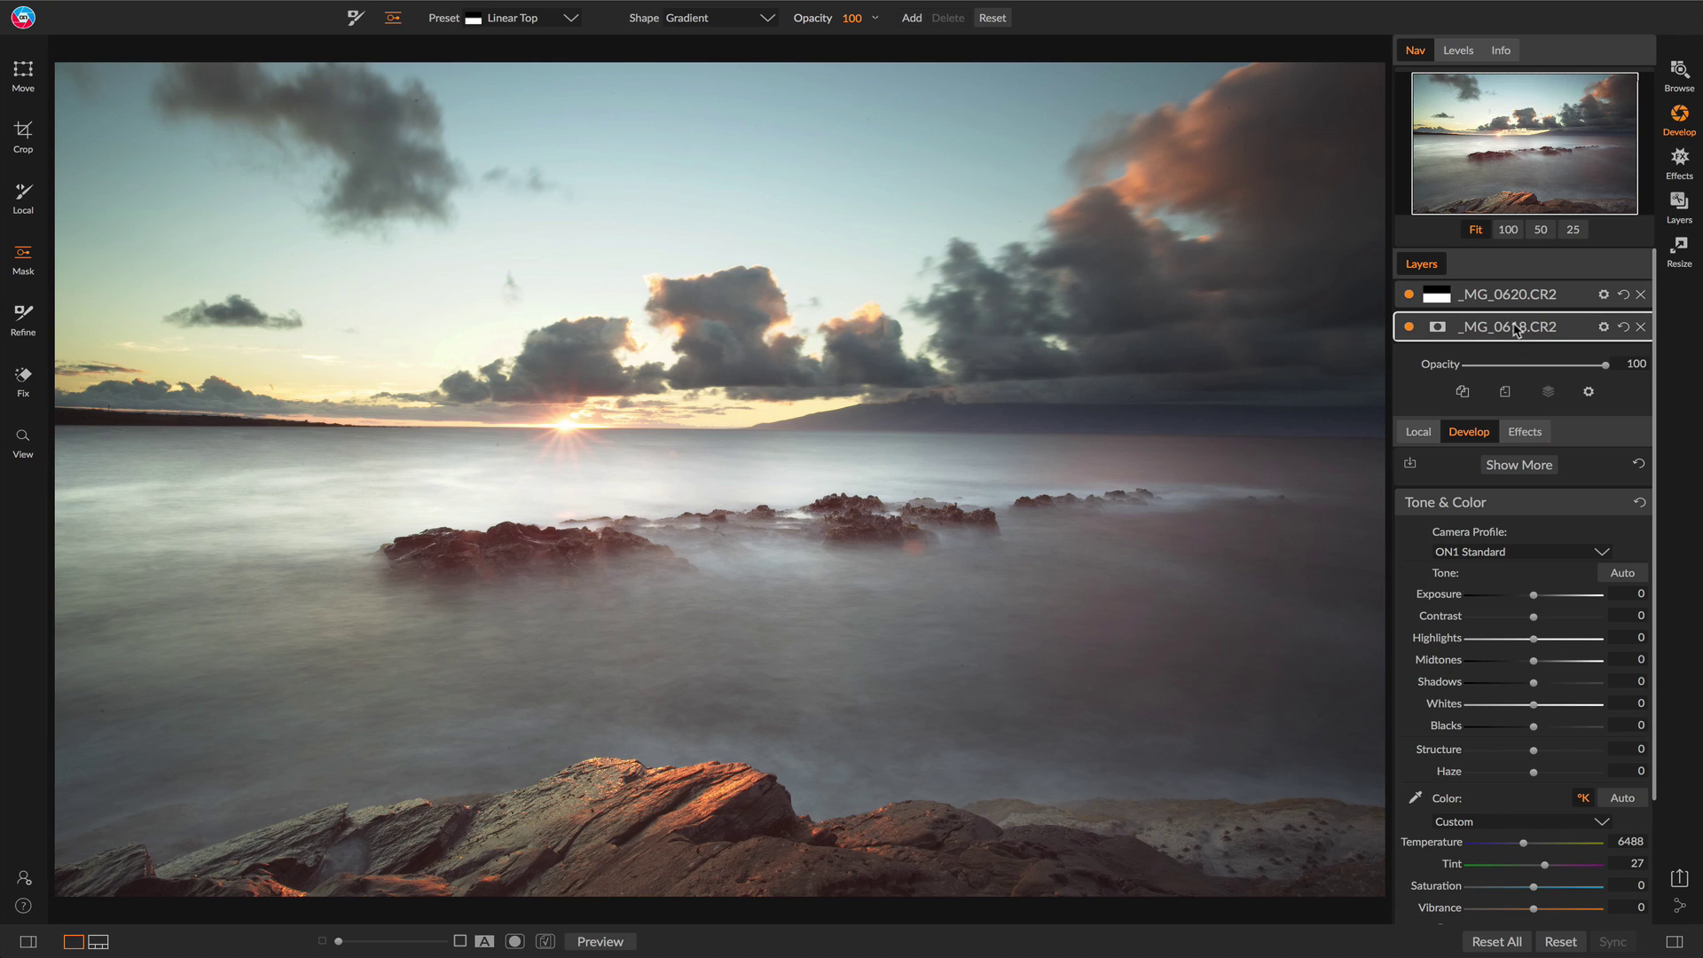
left_click(1409, 327)
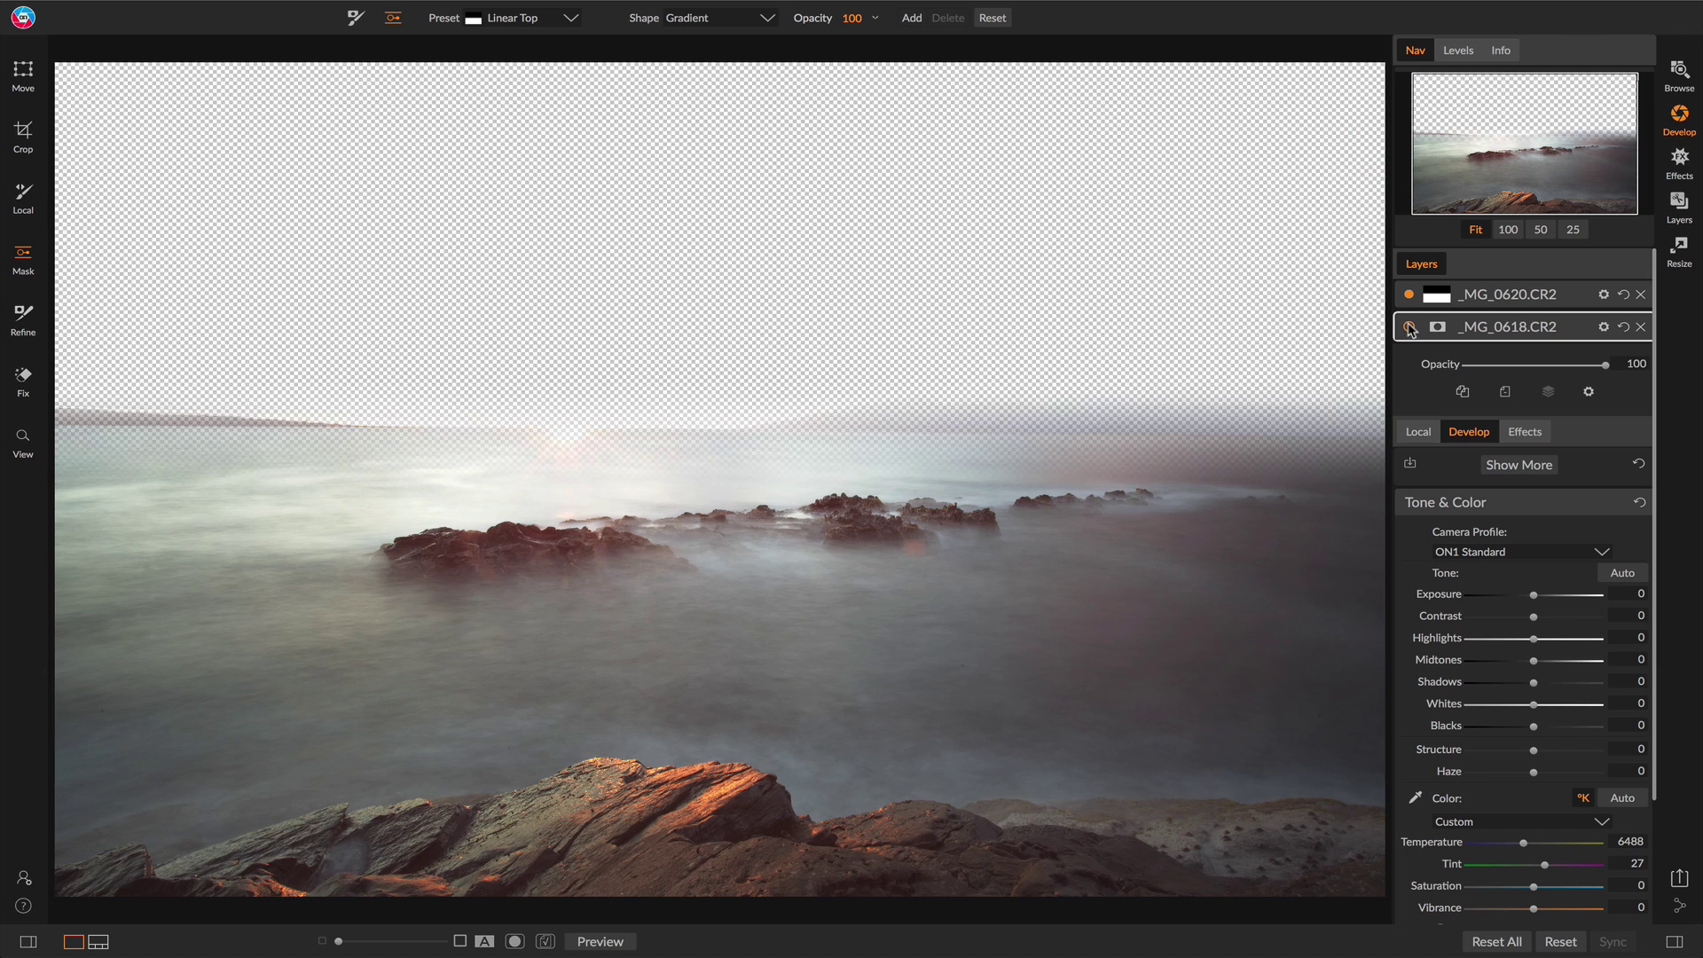
left_click(1410, 327)
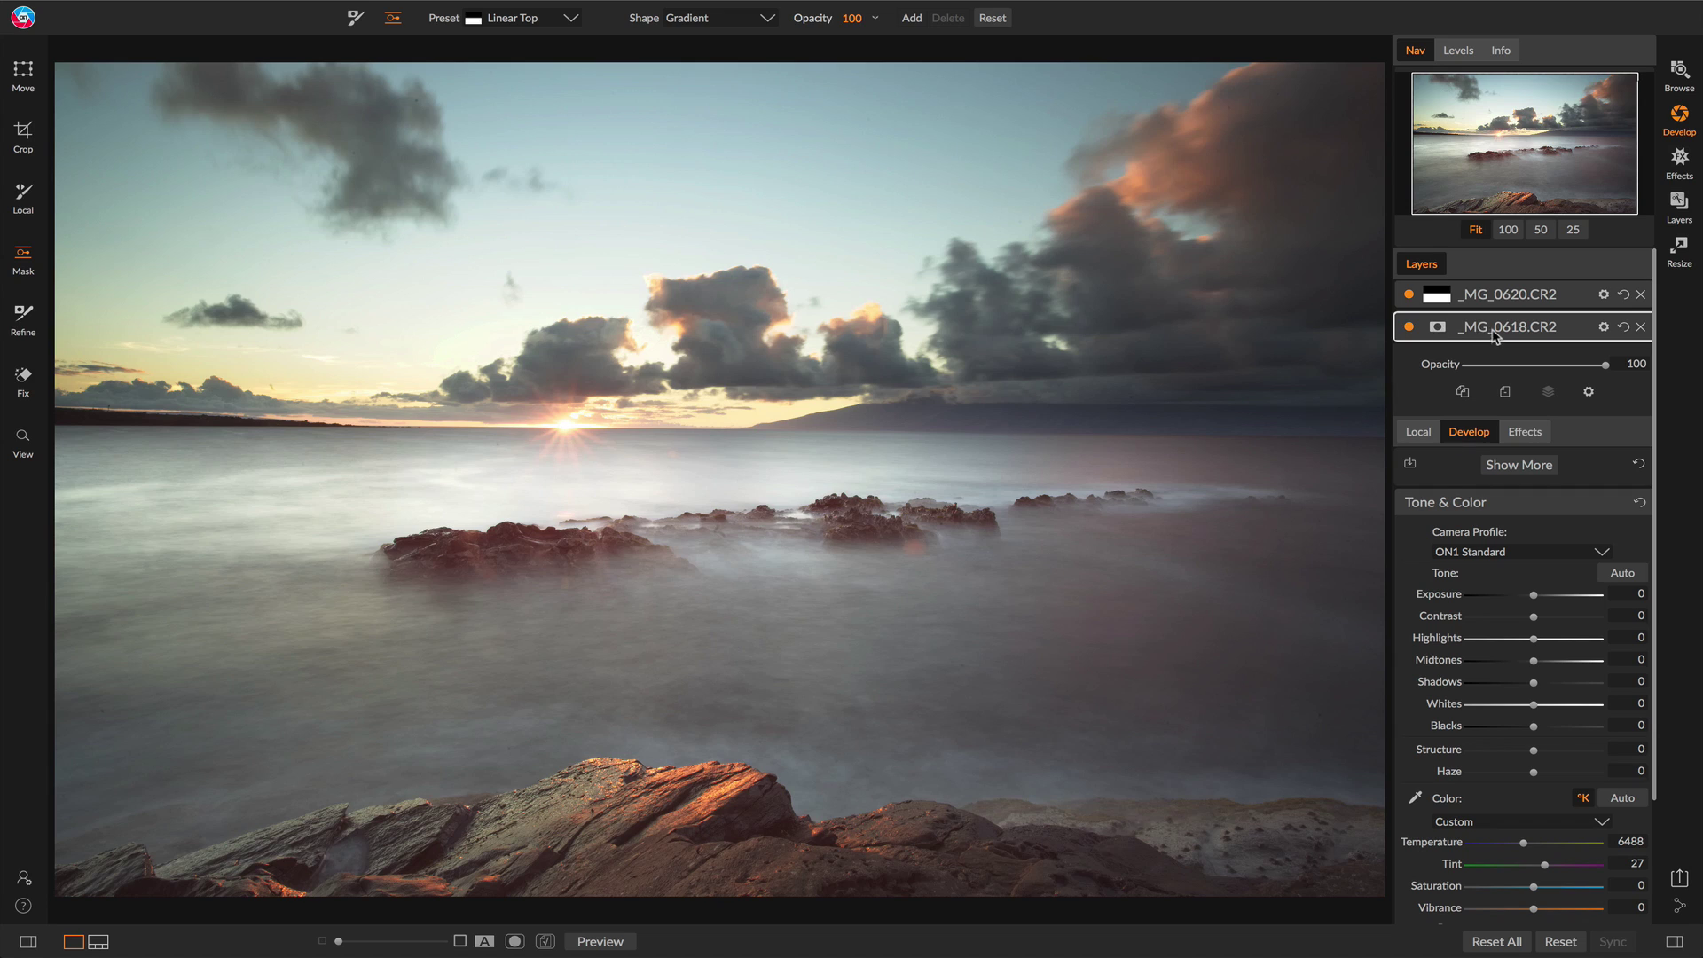
double_click(1493, 330)
type("skuy")
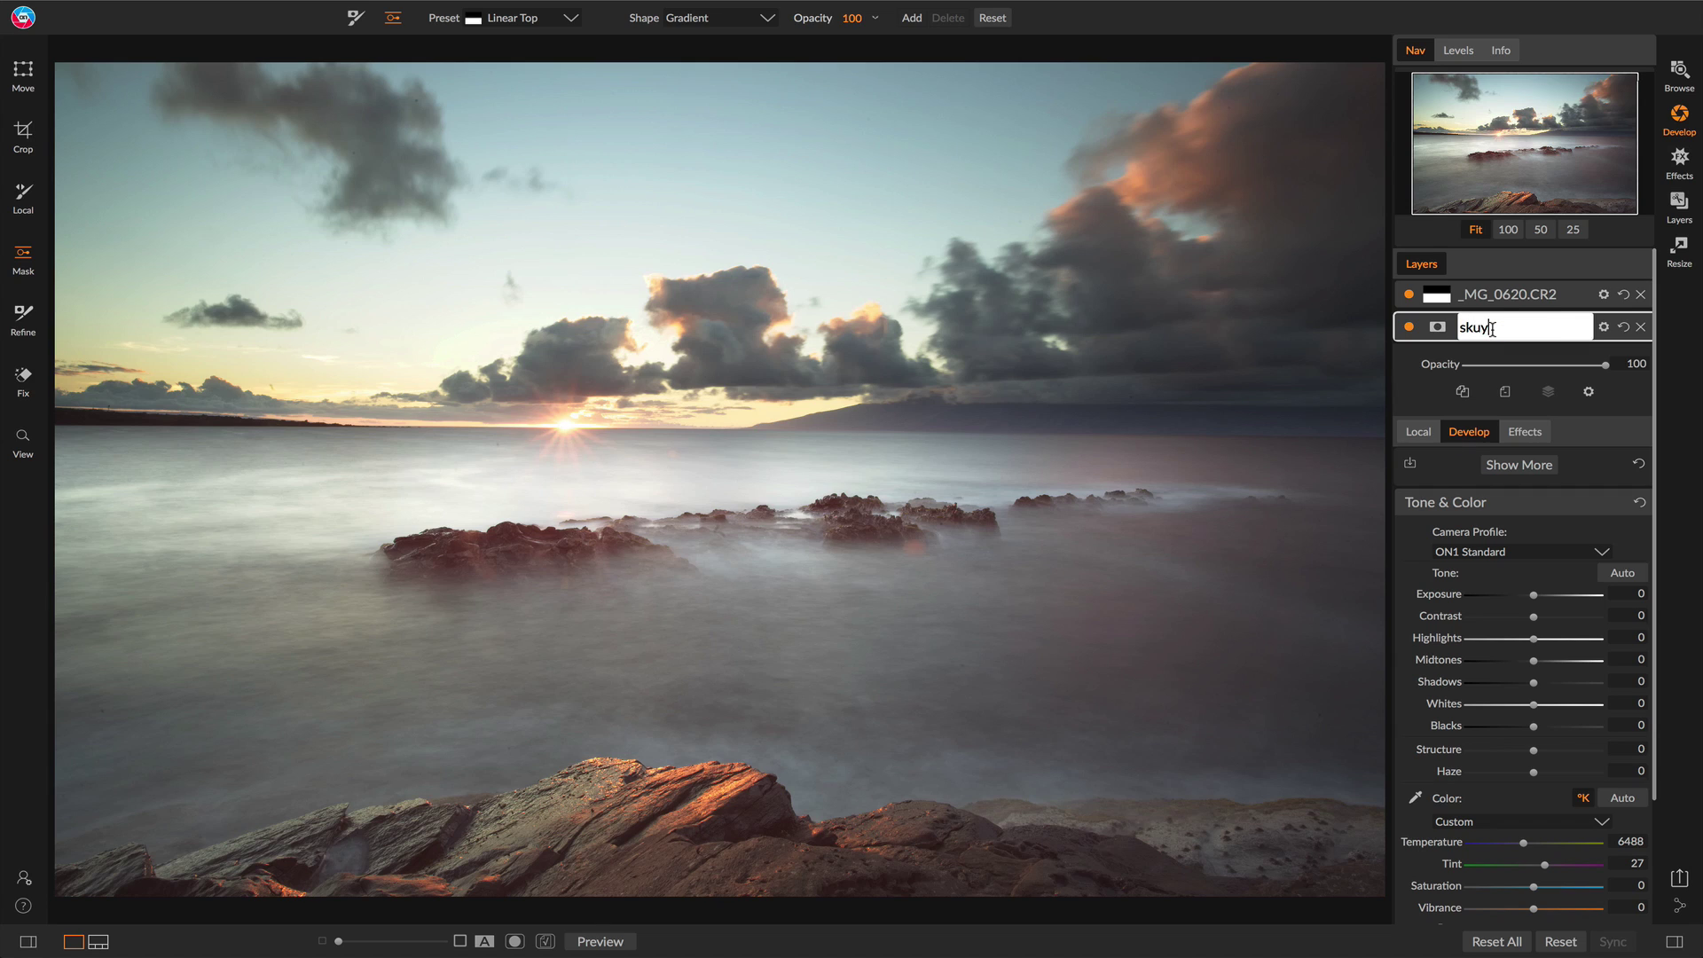
key("BackSpace")
key("BackSpace")
type("y")
key("Return")
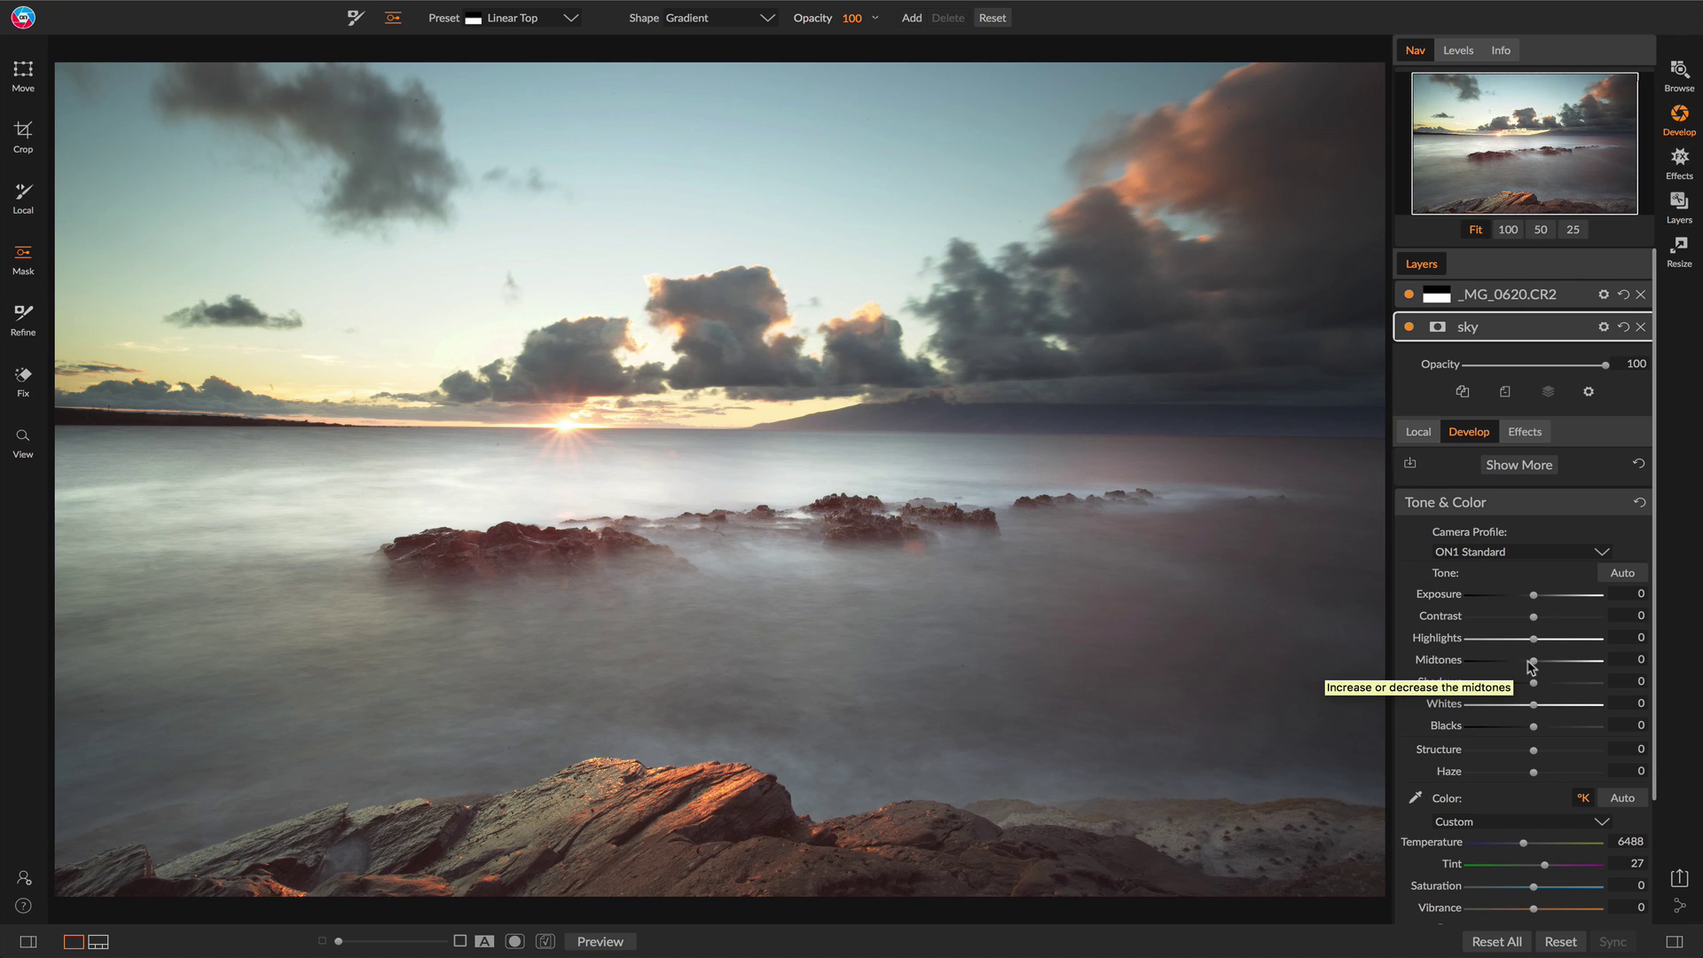
left_click_drag(1534, 682, 1548, 682)
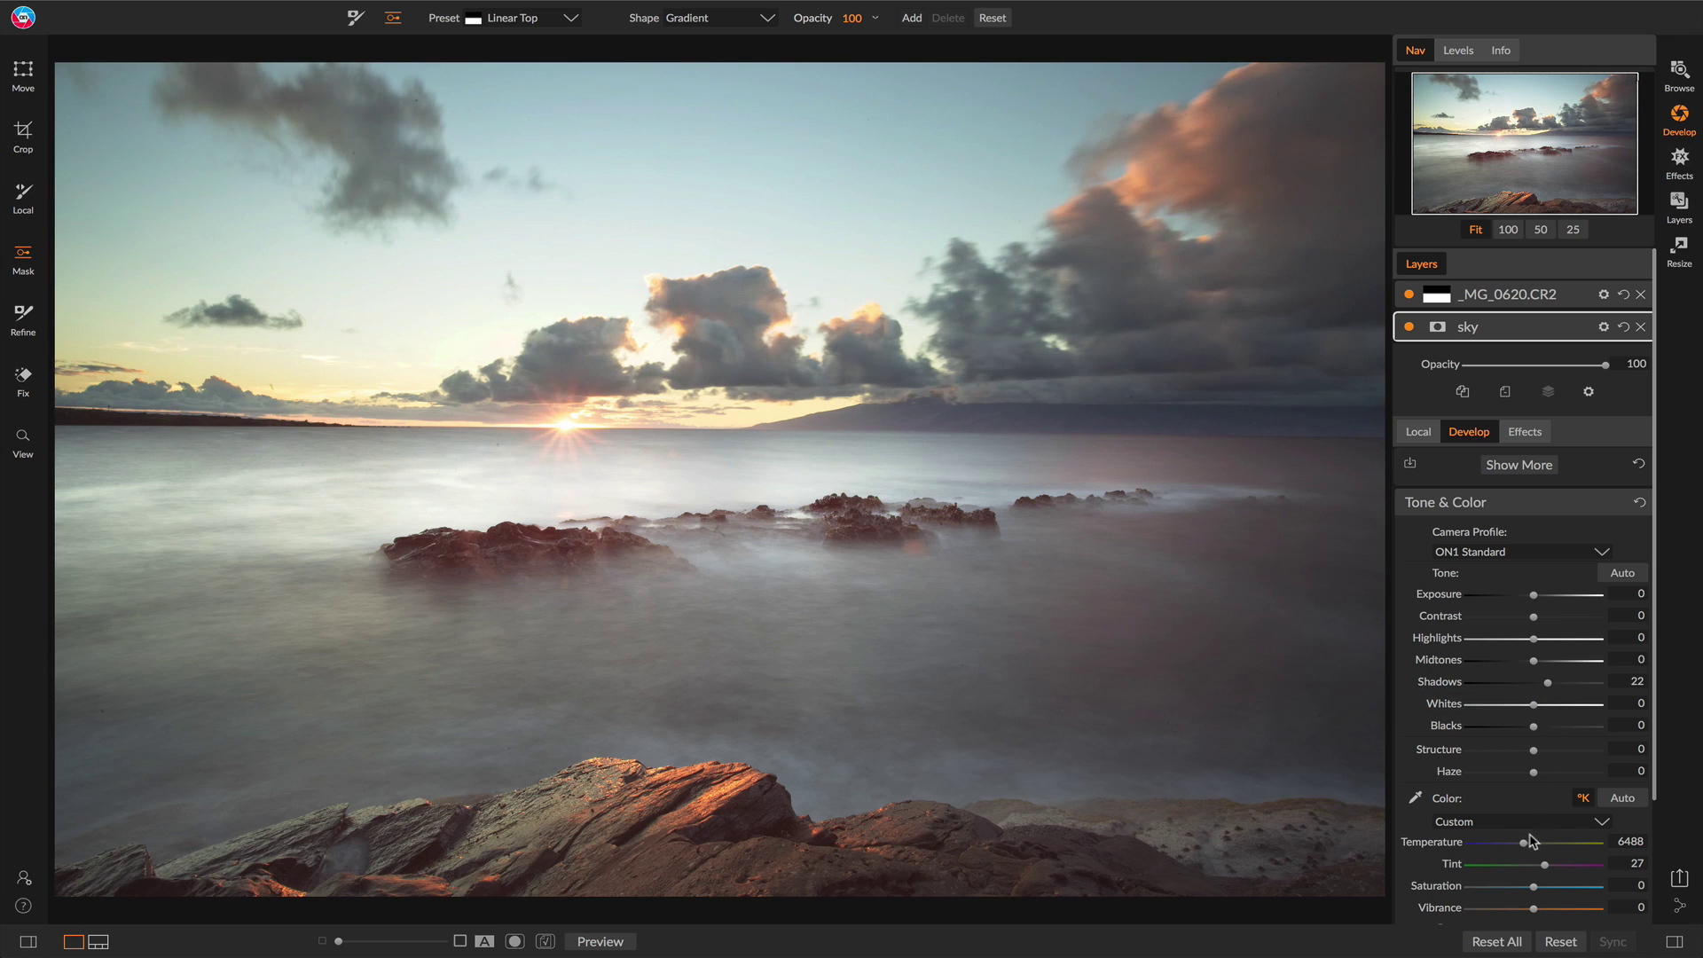
left_click_drag(1525, 843, 1557, 866)
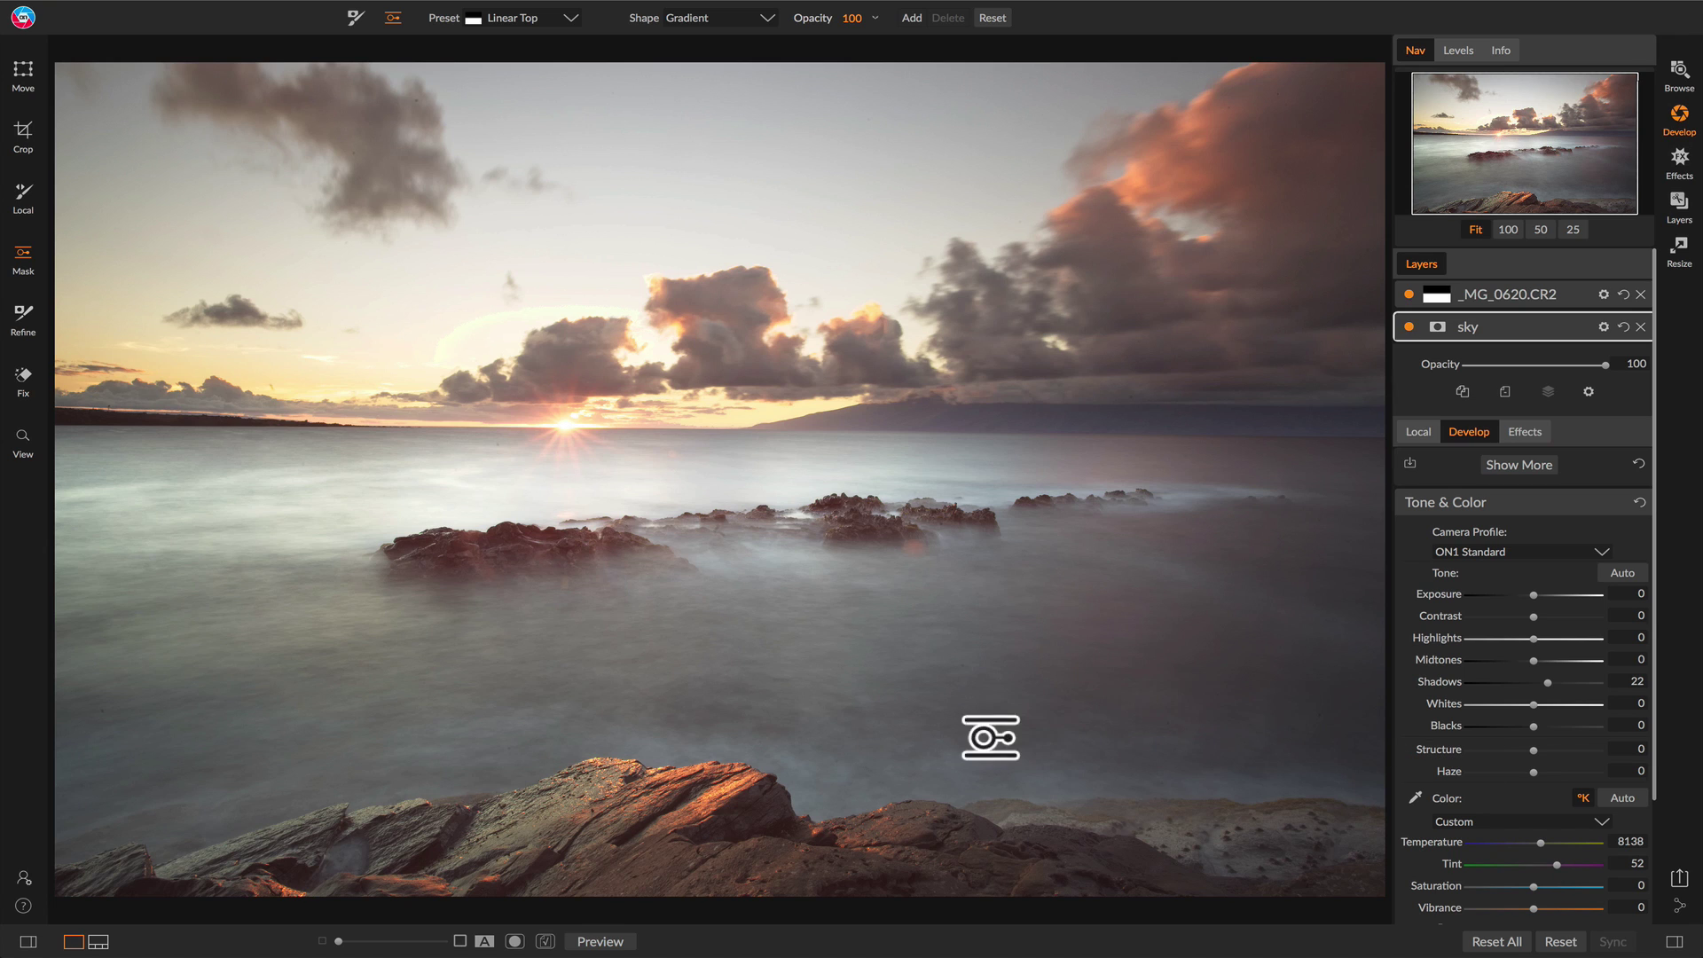
On the _MG_0620.CR2 layer, set Temperature to 6038 and Structure to 36
left_click(1550, 296)
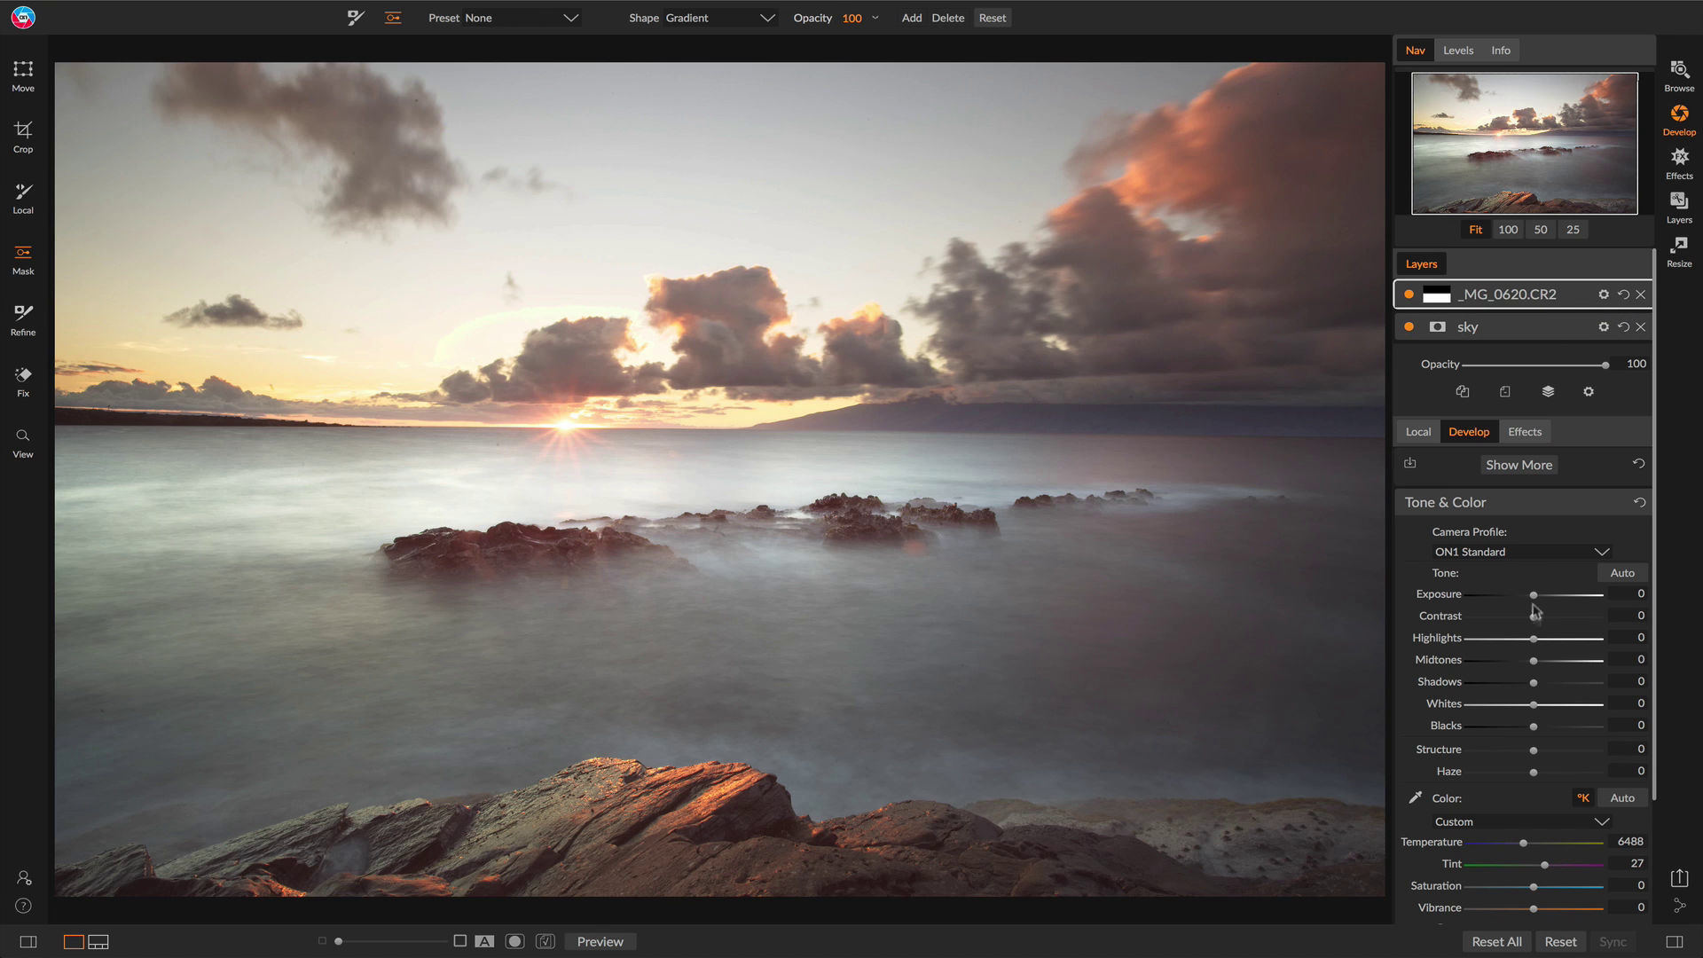
left_click_drag(1524, 843, 1518, 845)
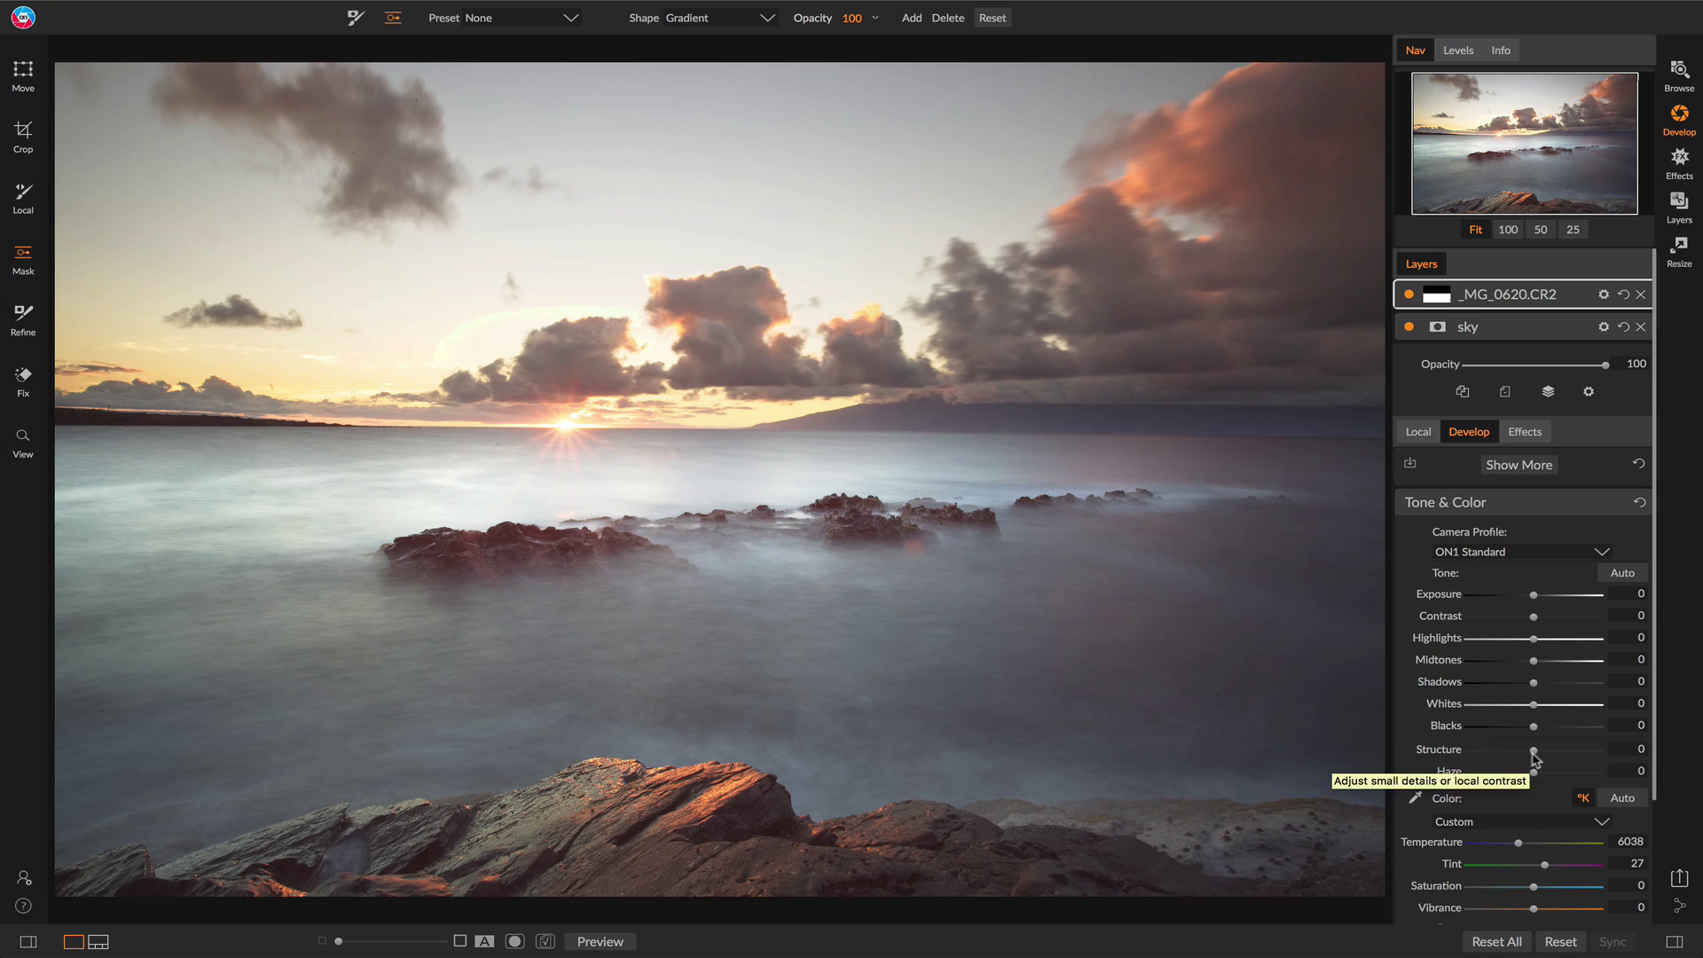
left_click_drag(1536, 757, 1559, 757)
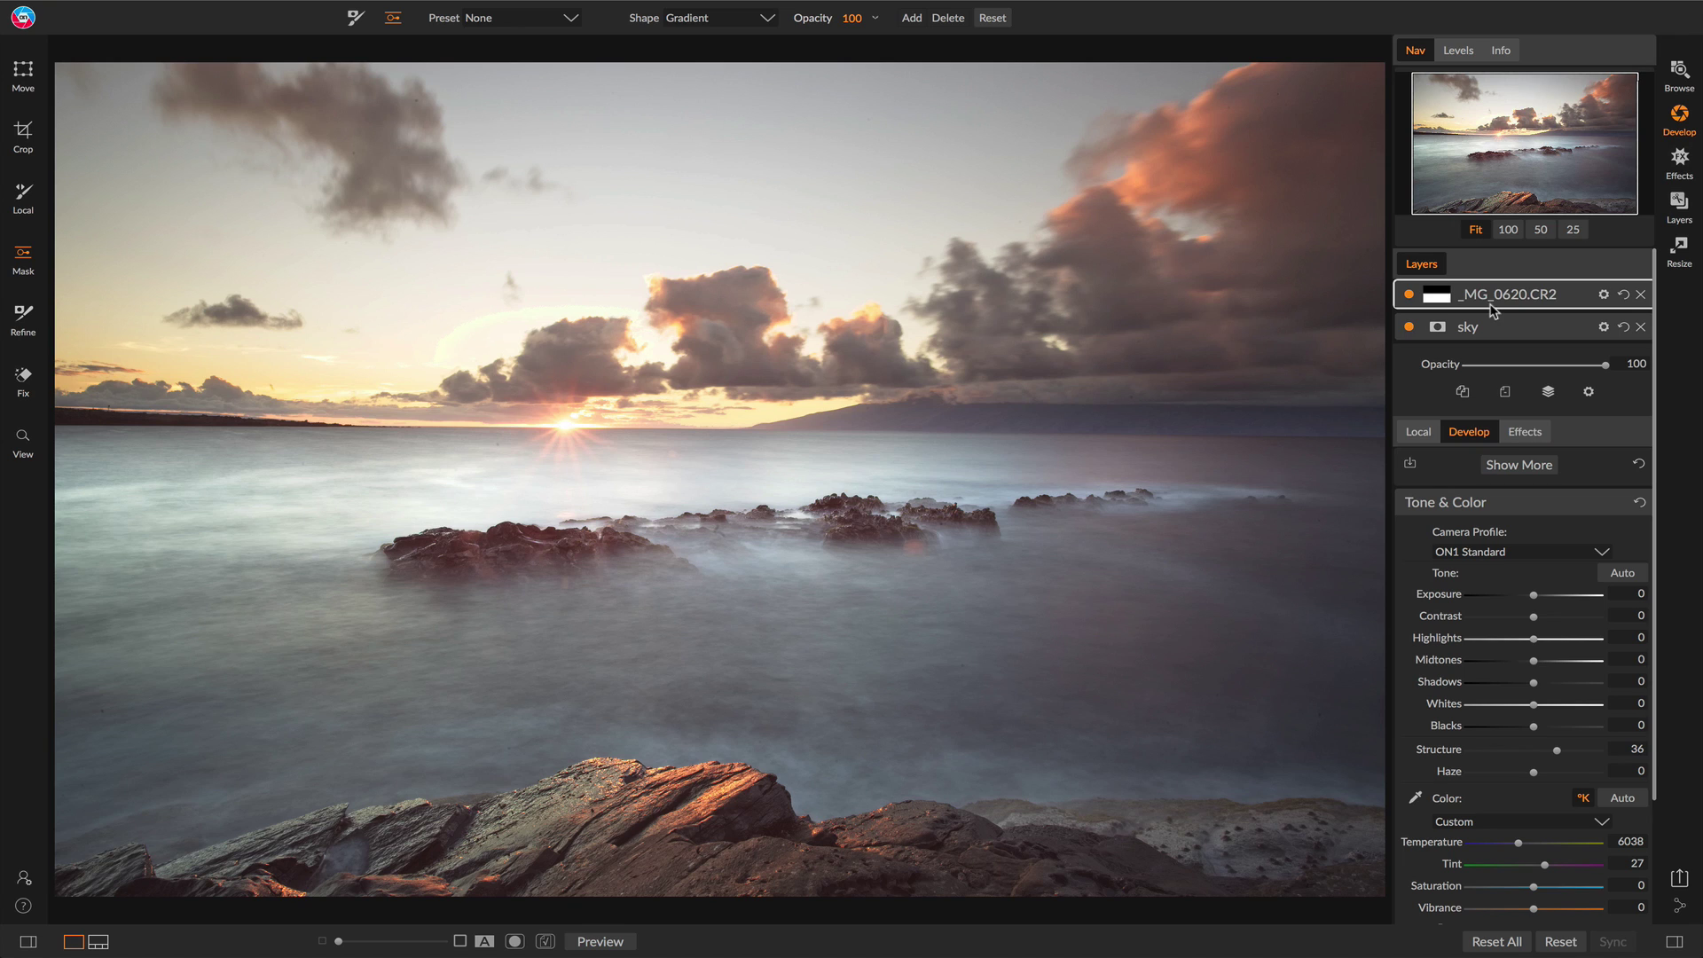
Expand the _MG_0620.CR2 layer's mask settings and show its Blending Options (Normal, All)
left_click(1438, 296)
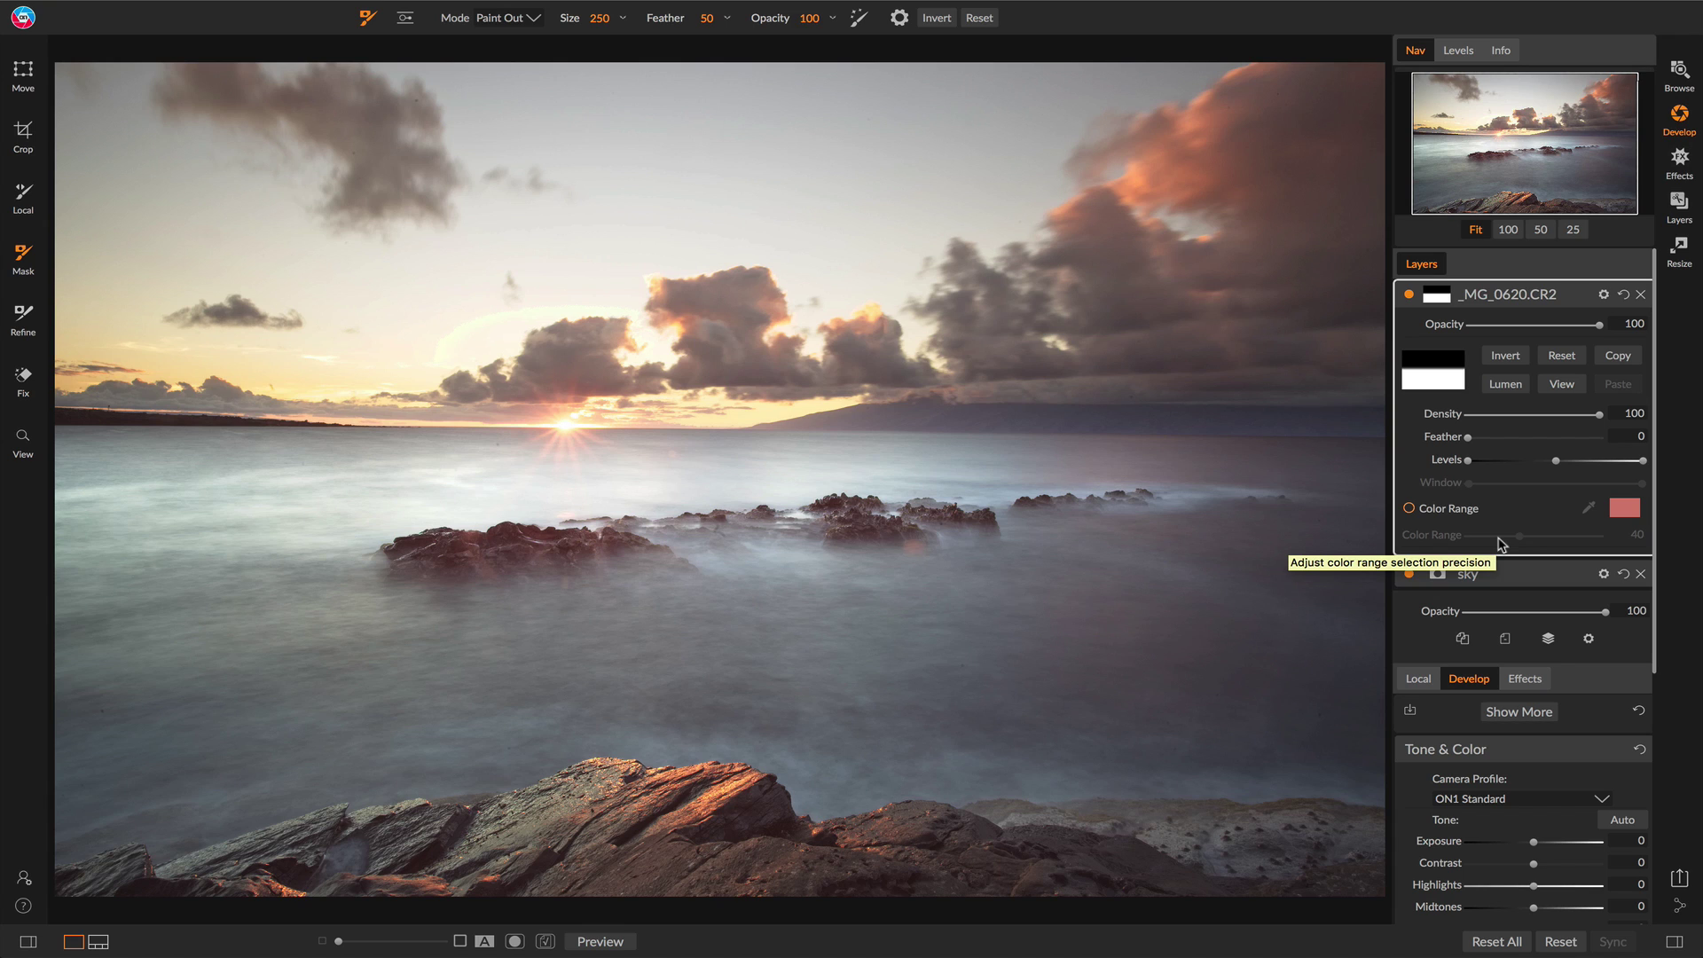
left_click(1604, 295)
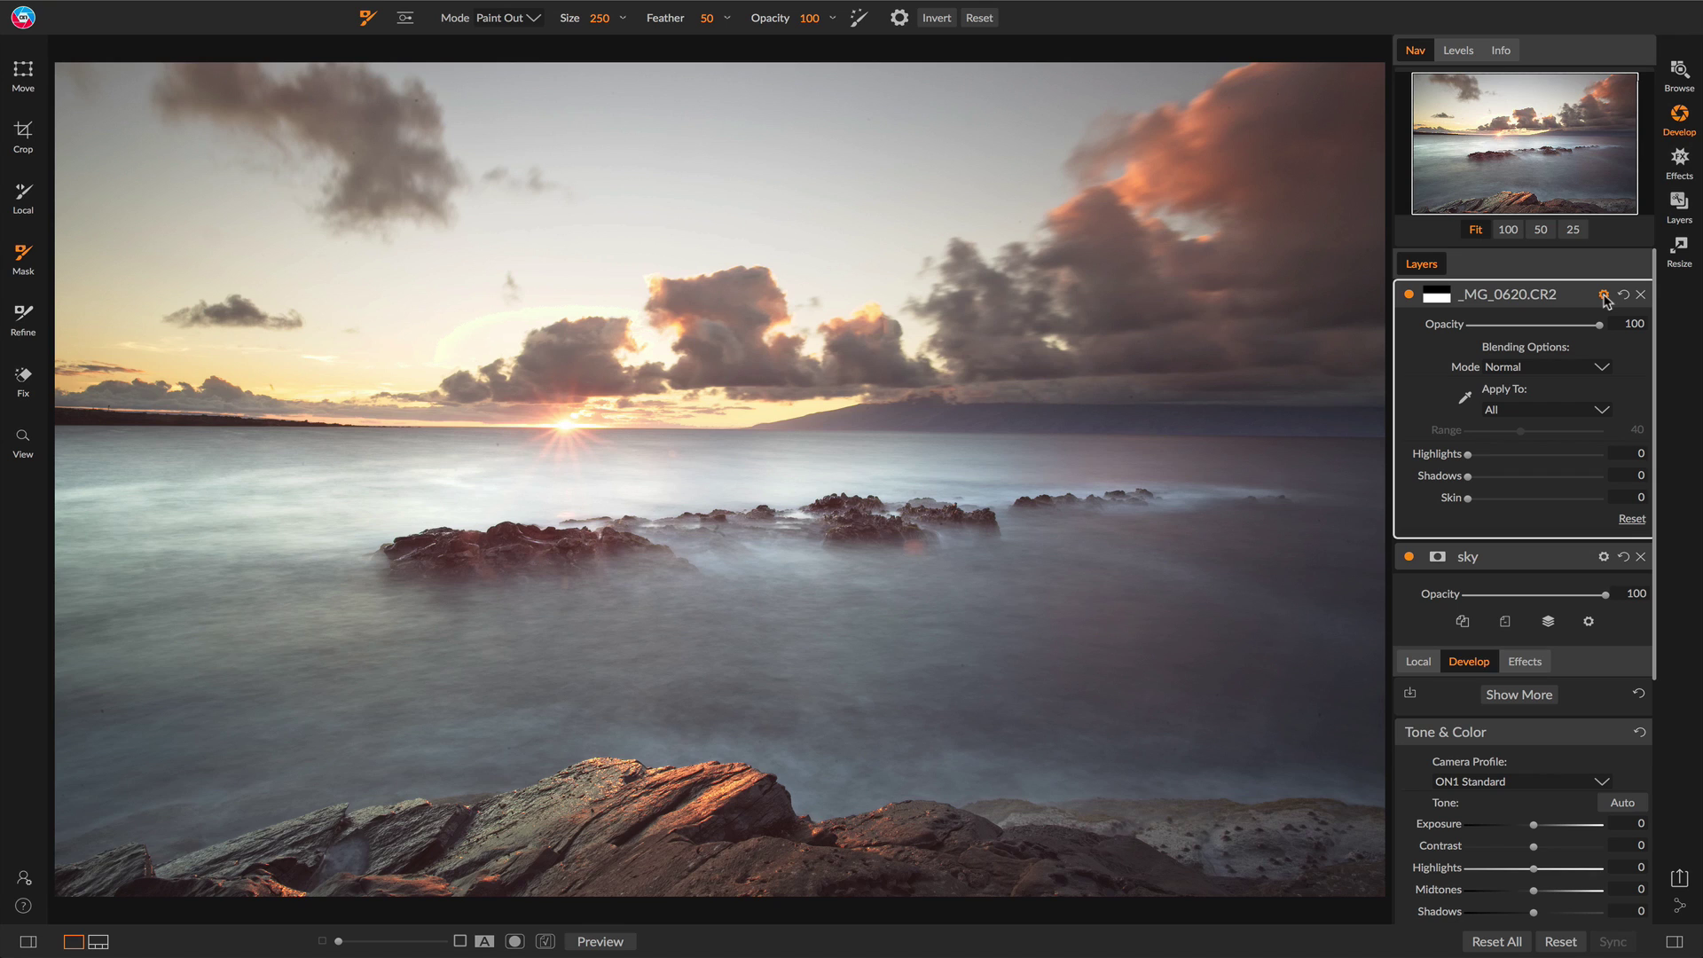